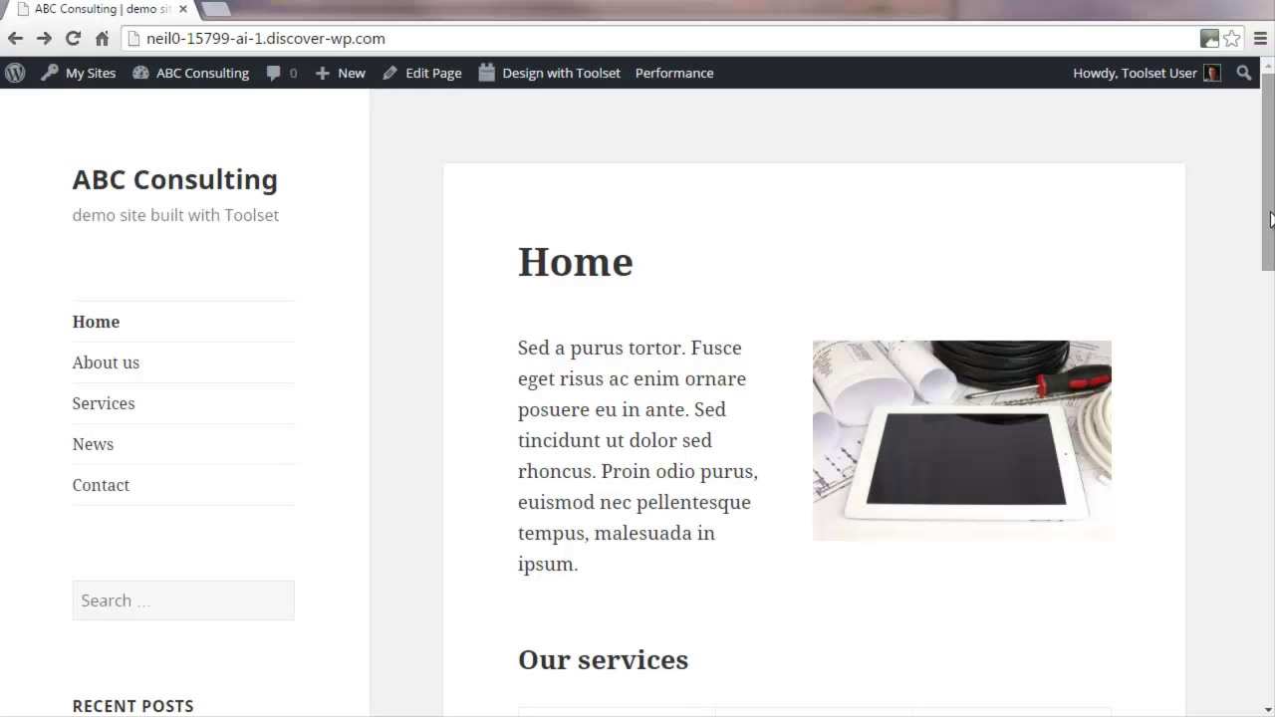
- Go to the Dashboard and open Views to list the existing Customer Testimonials View
left_click_drag(1270, 219, 1251, 355)
scroll(1251, 355, "down", 1)
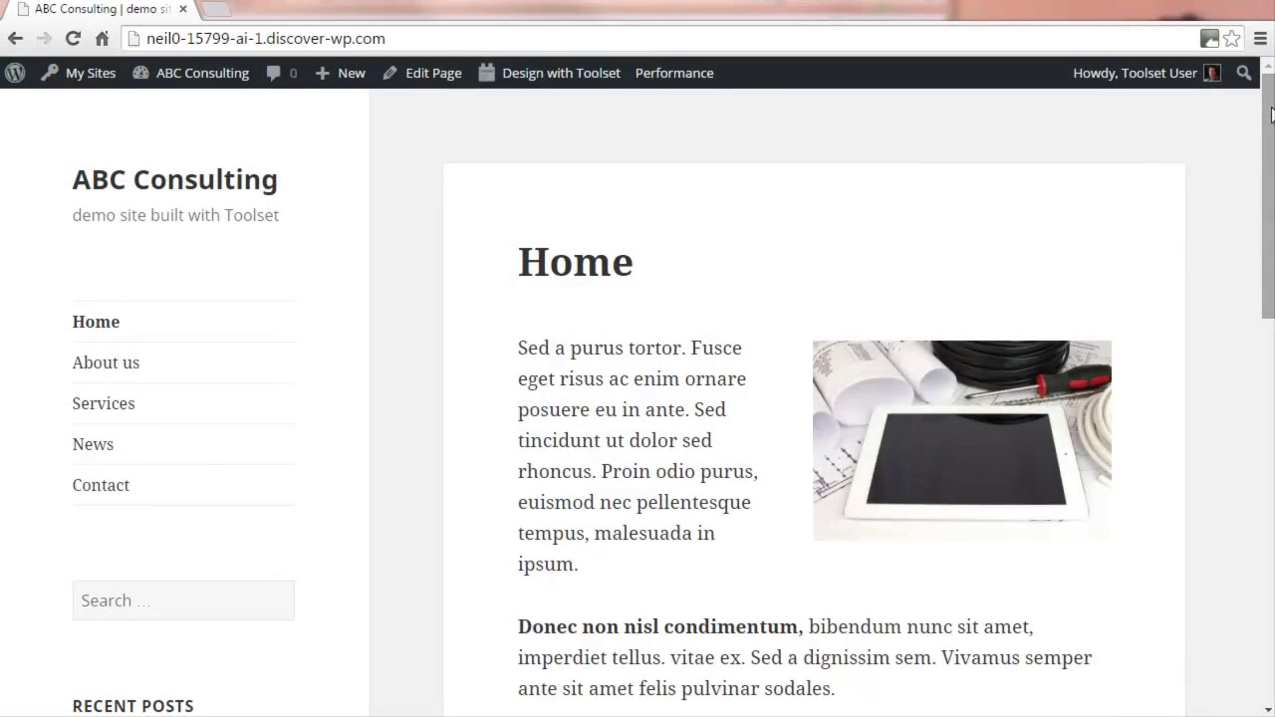
mouse_move(1272, 115)
left_mouse_down()
mouse_move(1233, 327)
mouse_move(1266, 512)
mouse_move(1269, 84)
left_mouse_up()
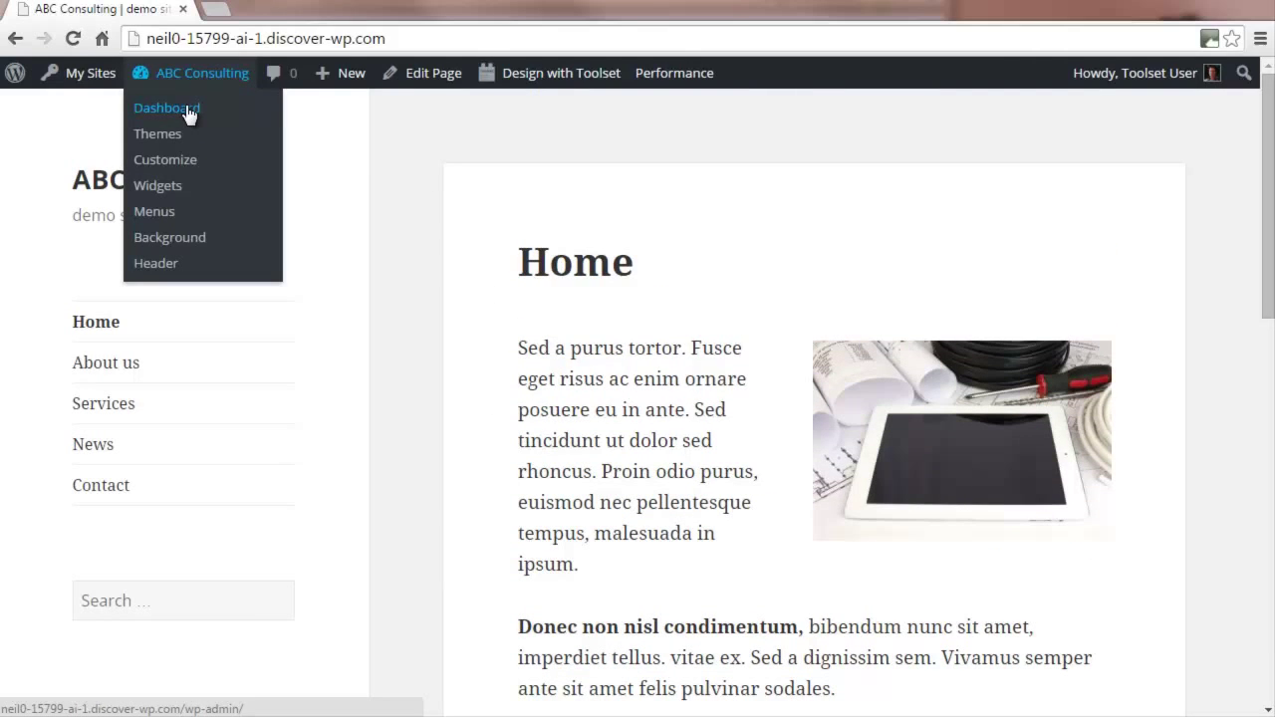
left_click(185, 109)
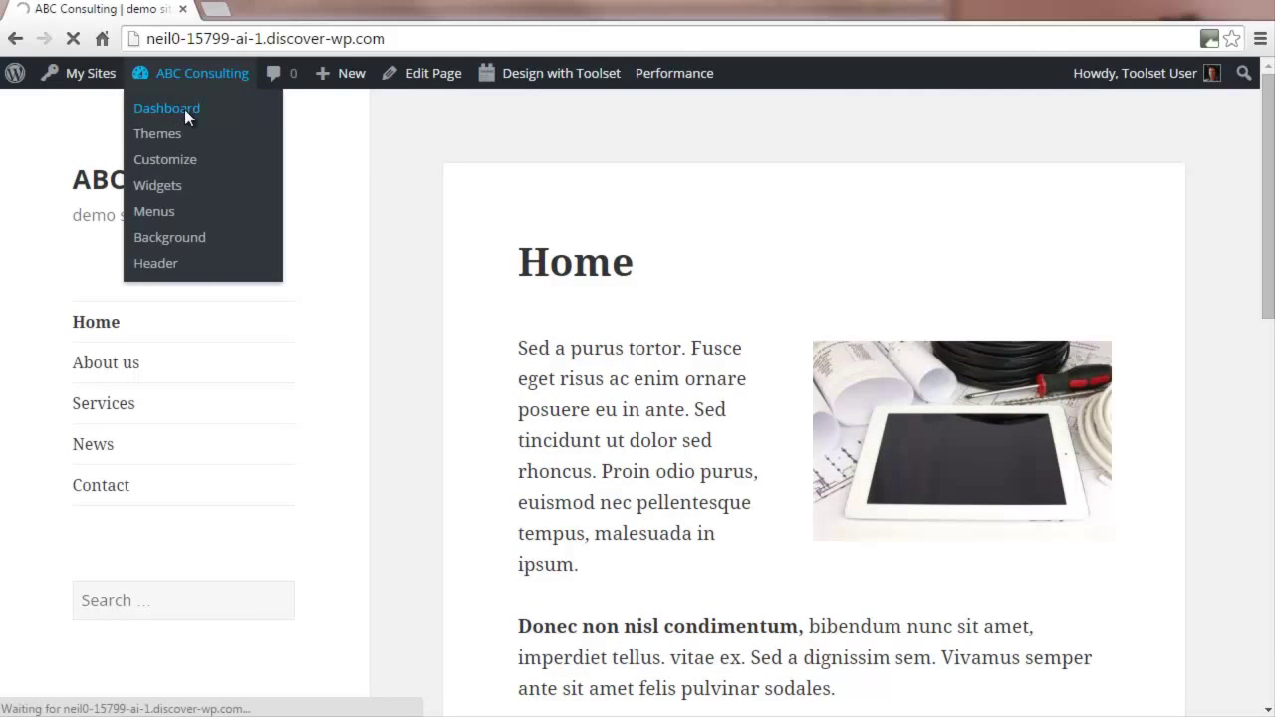
scroll(143, 436, "down", 3)
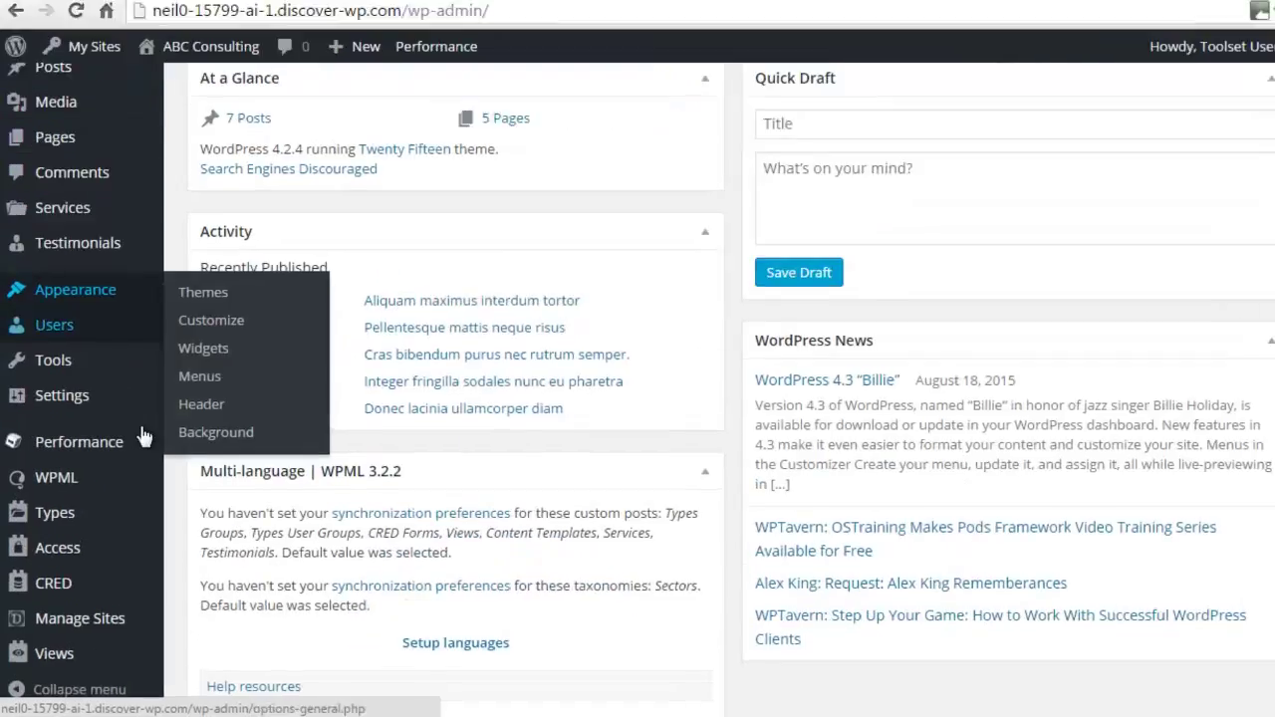
scroll(142, 437, "down", 3)
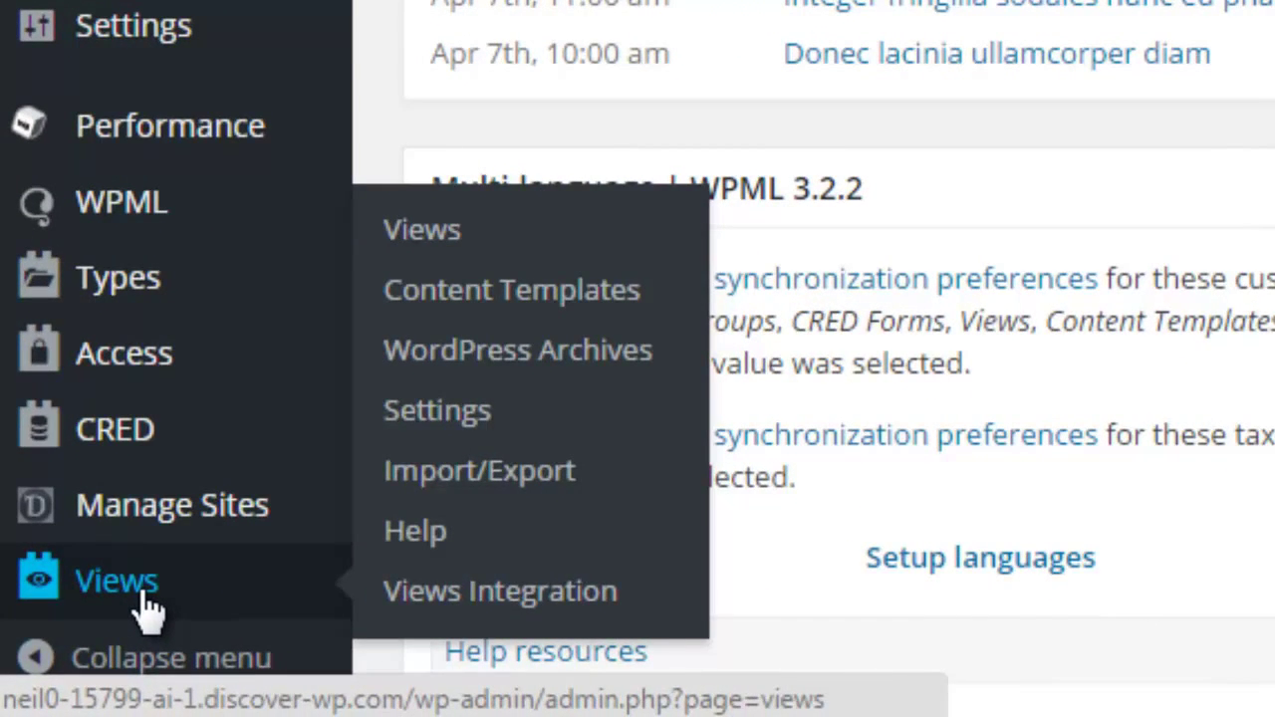
left_click(453, 247)
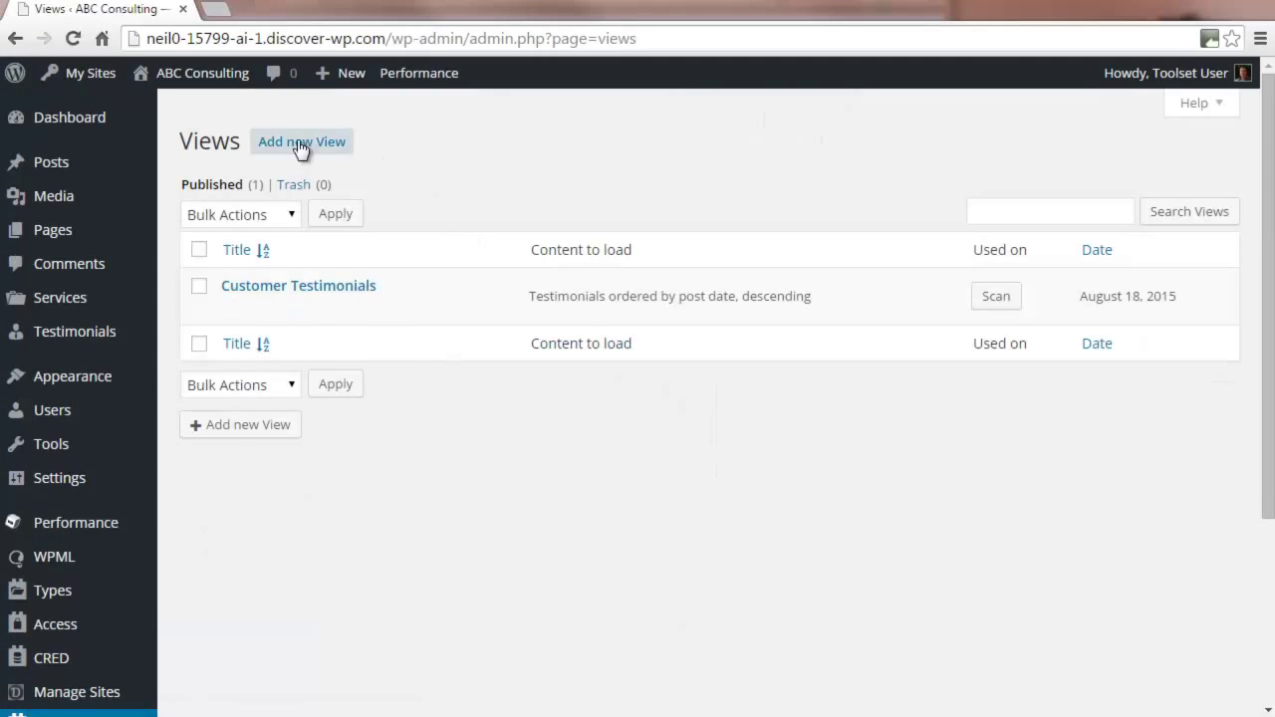
- Create a new View named 'Recent Services' that displays all results
left_click(299, 143)
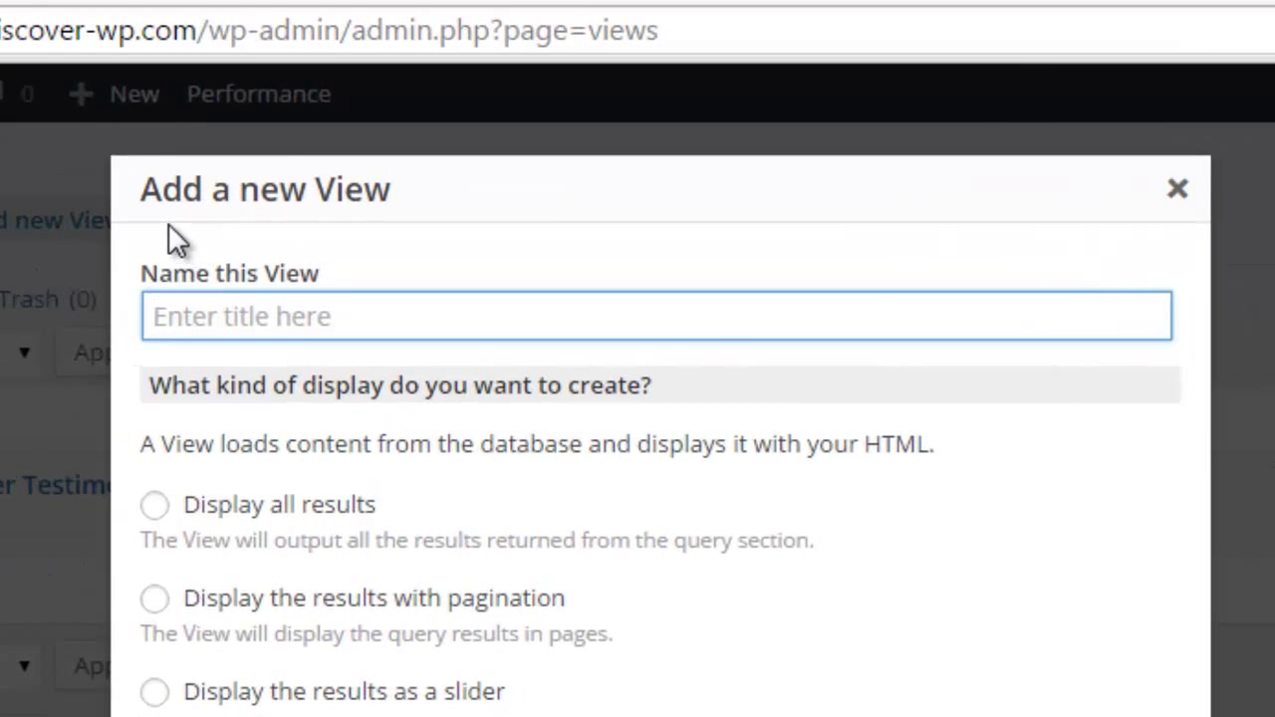
type("Recent ")
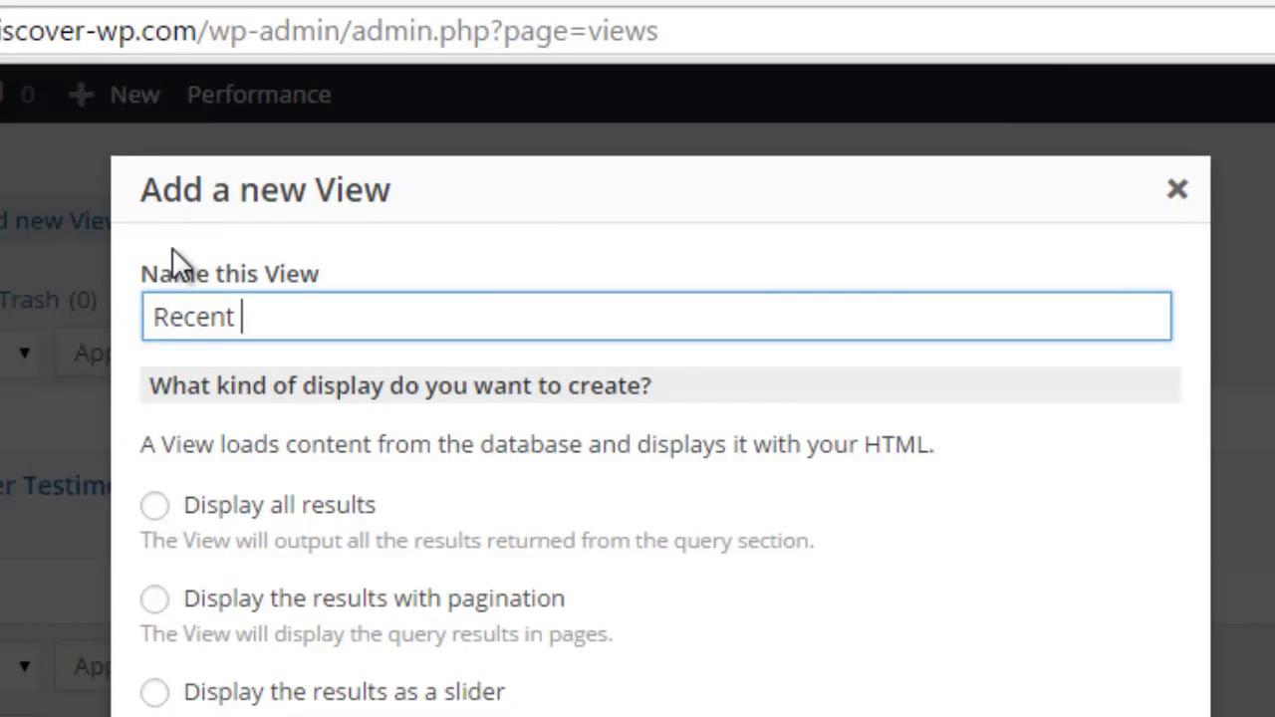
type("Services")
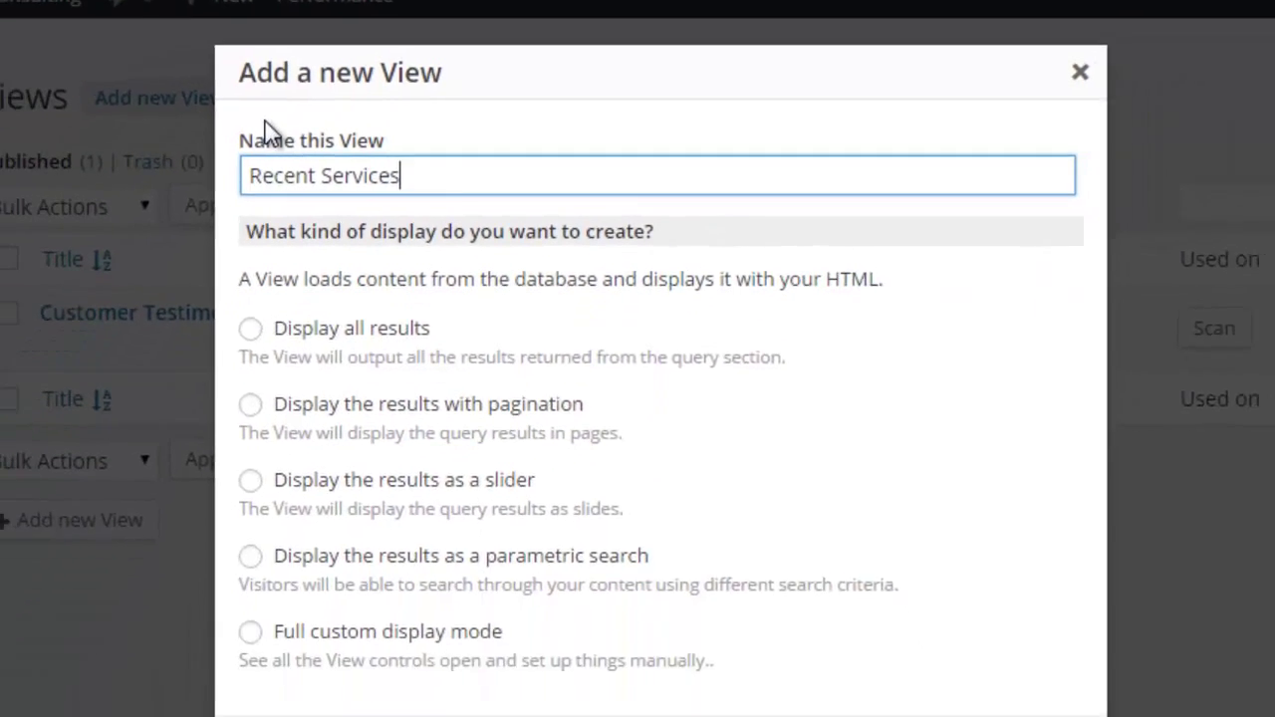
left_click(284, 267)
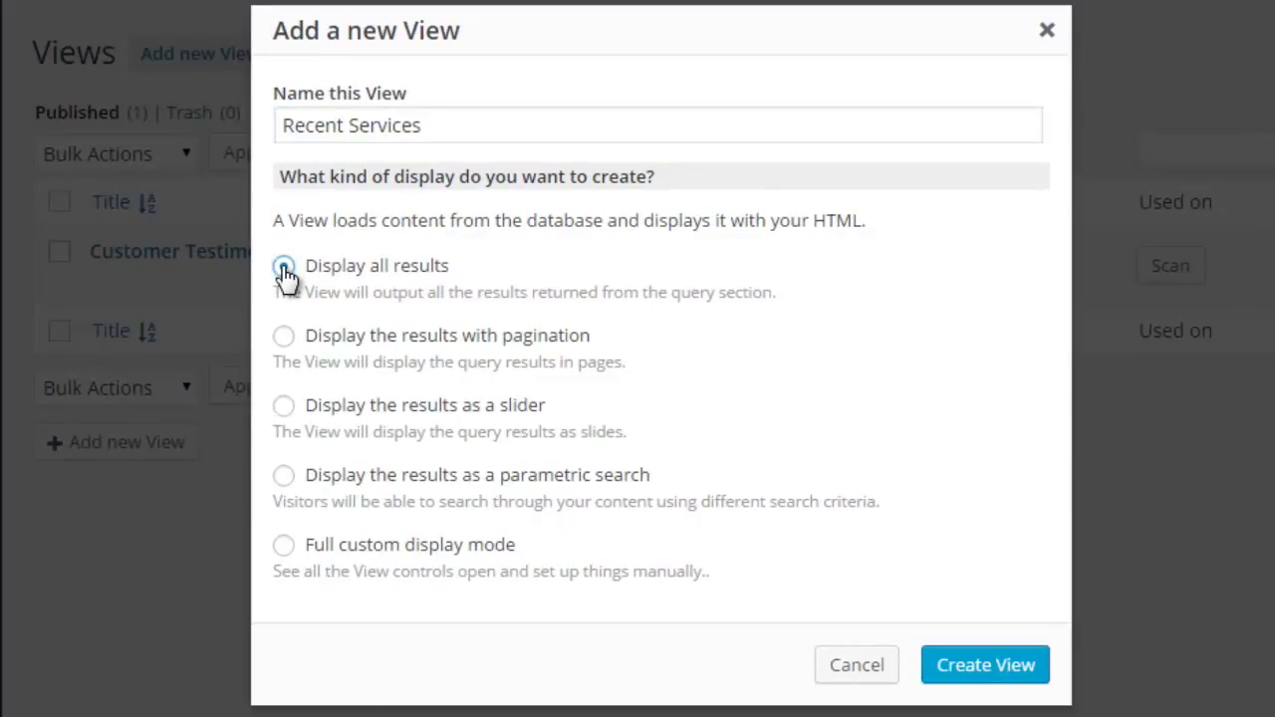
left_click(984, 668)
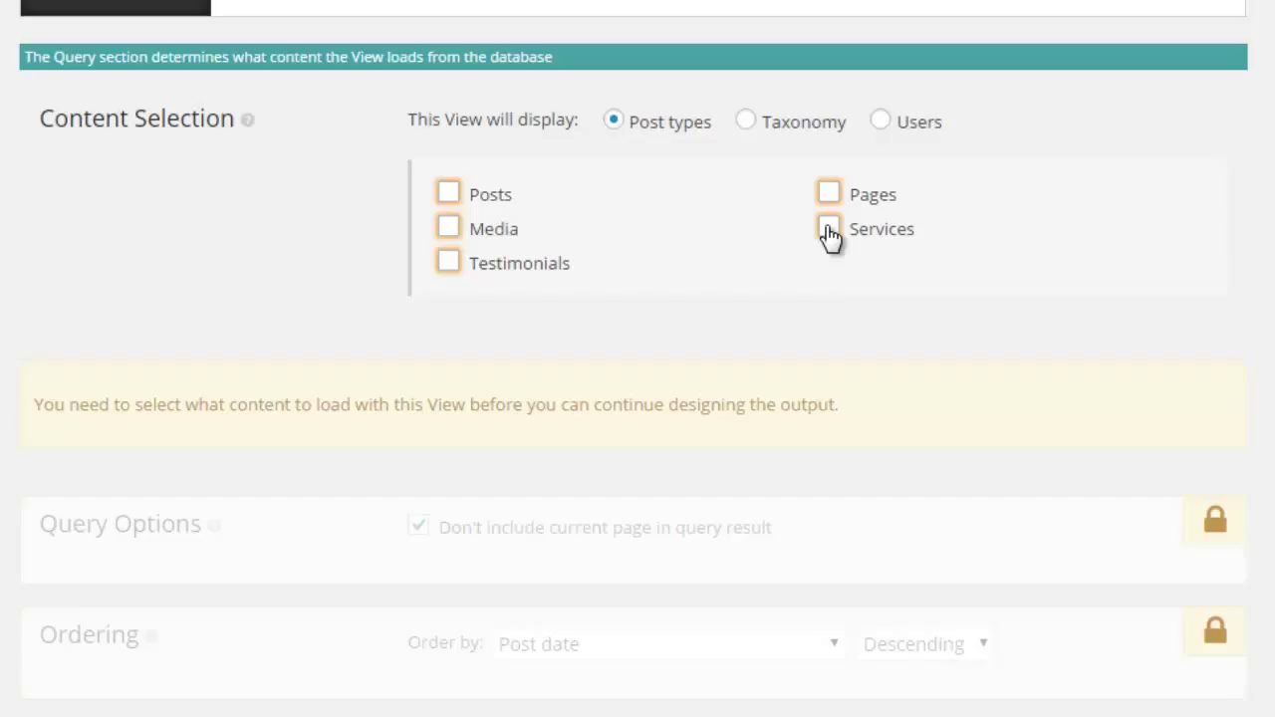
- Make the View load Services posts, ordered by post date descending
left_click(829, 229)
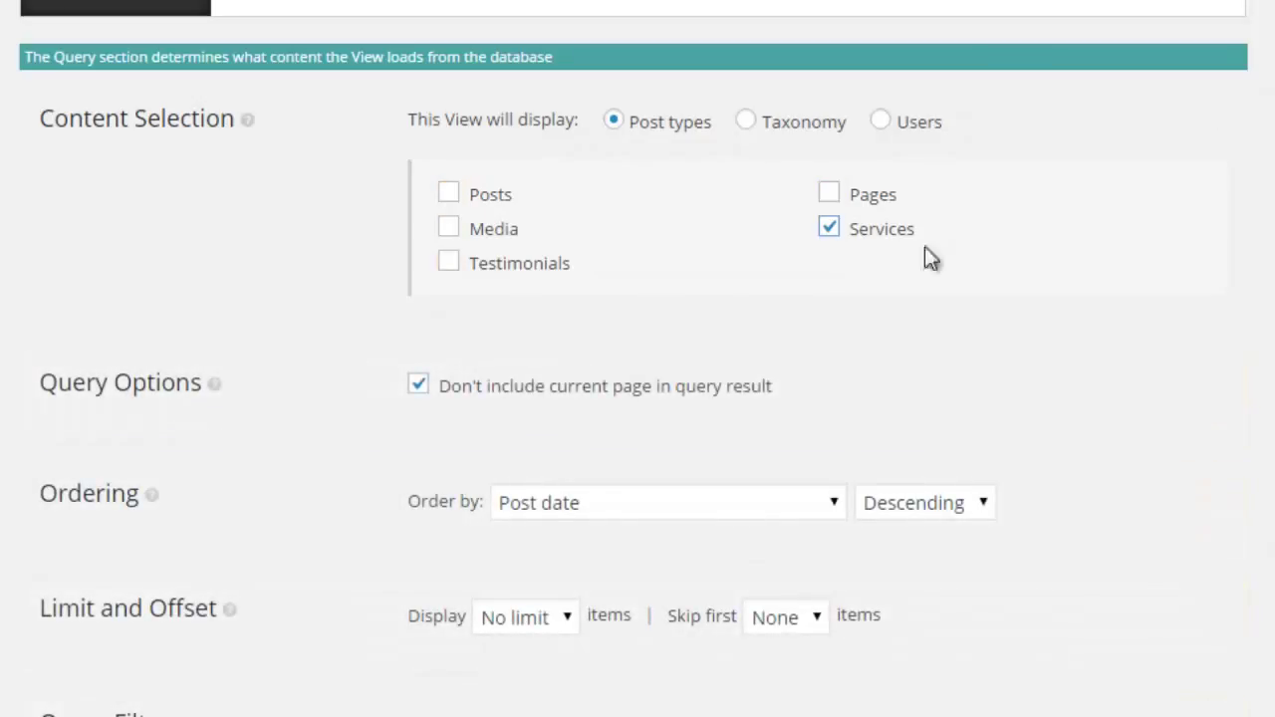
scroll(638, 358, "down", 1)
scroll(638, 358, "down", 1)
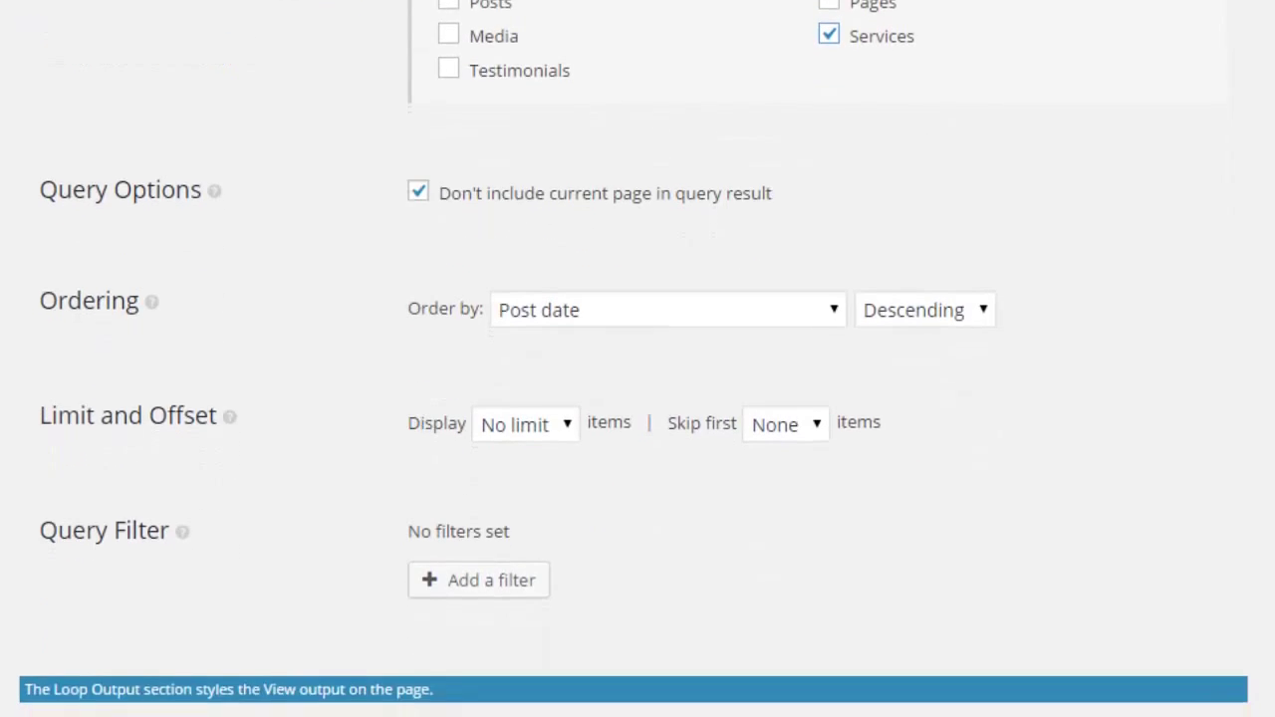
scroll(637, 358, "down", 1)
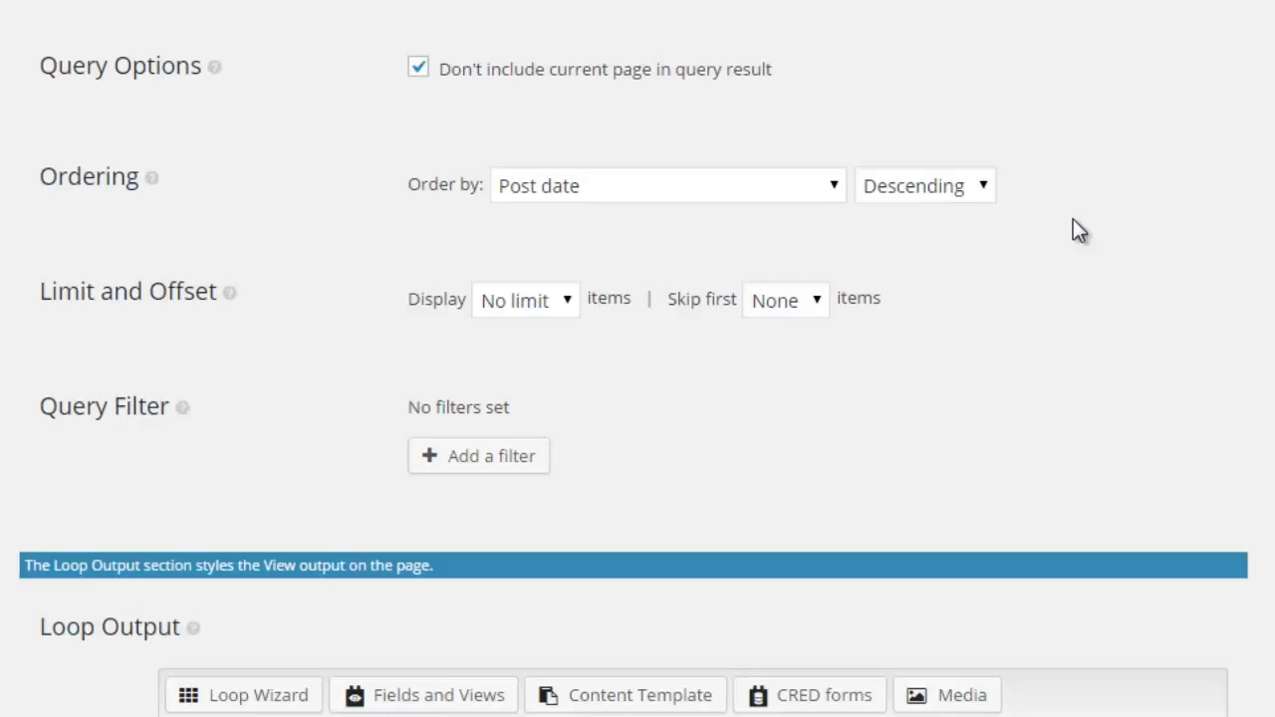
left_click(833, 187)
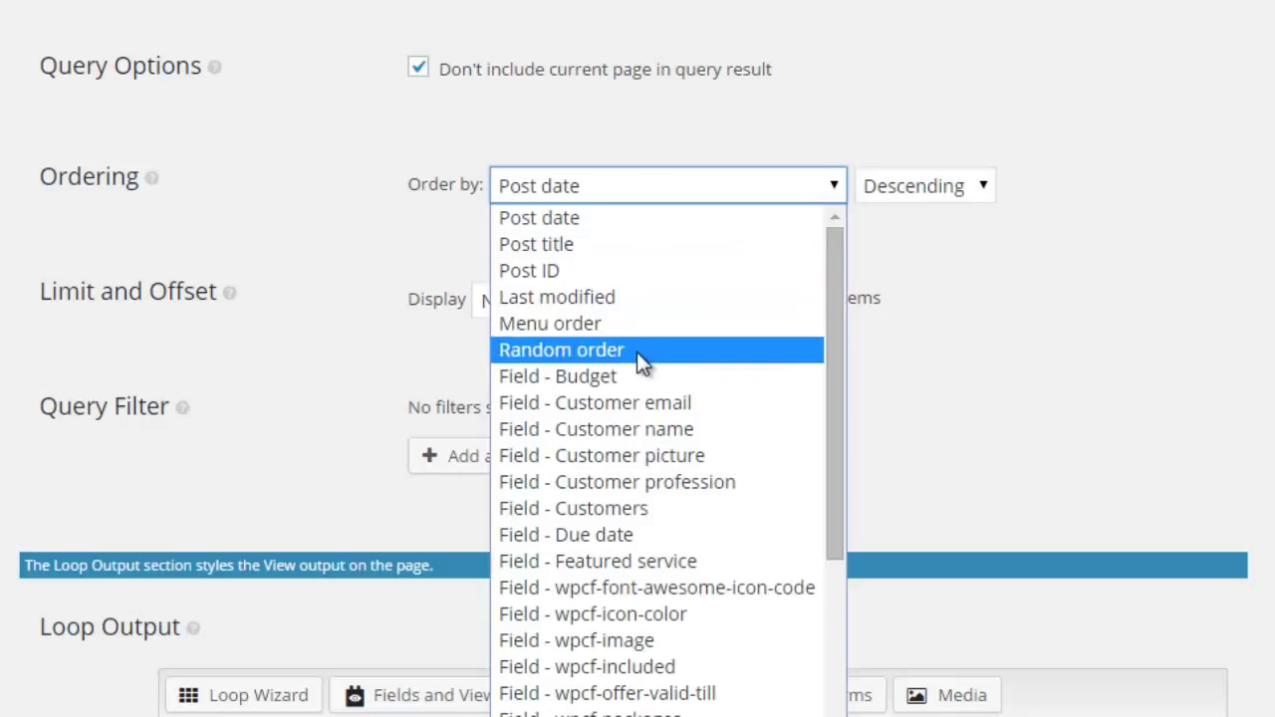
left_click(587, 217)
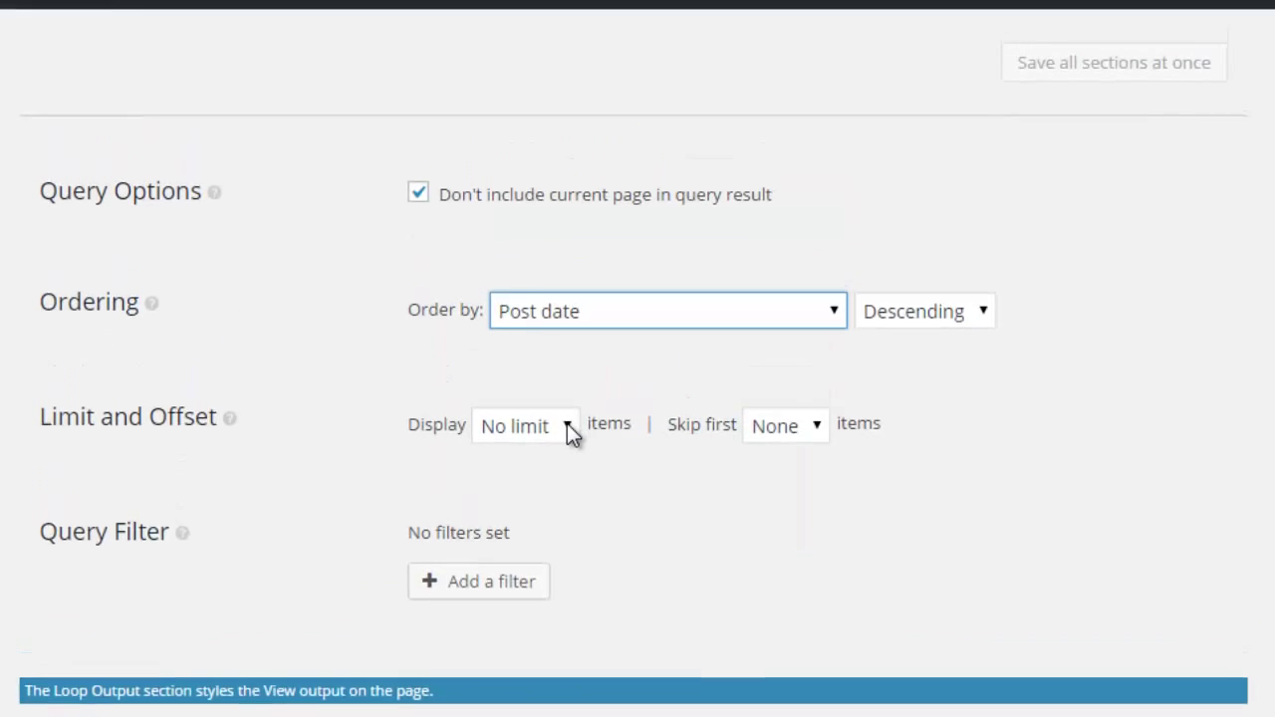
- Limit the View's display to 3 items
left_click(567, 484)
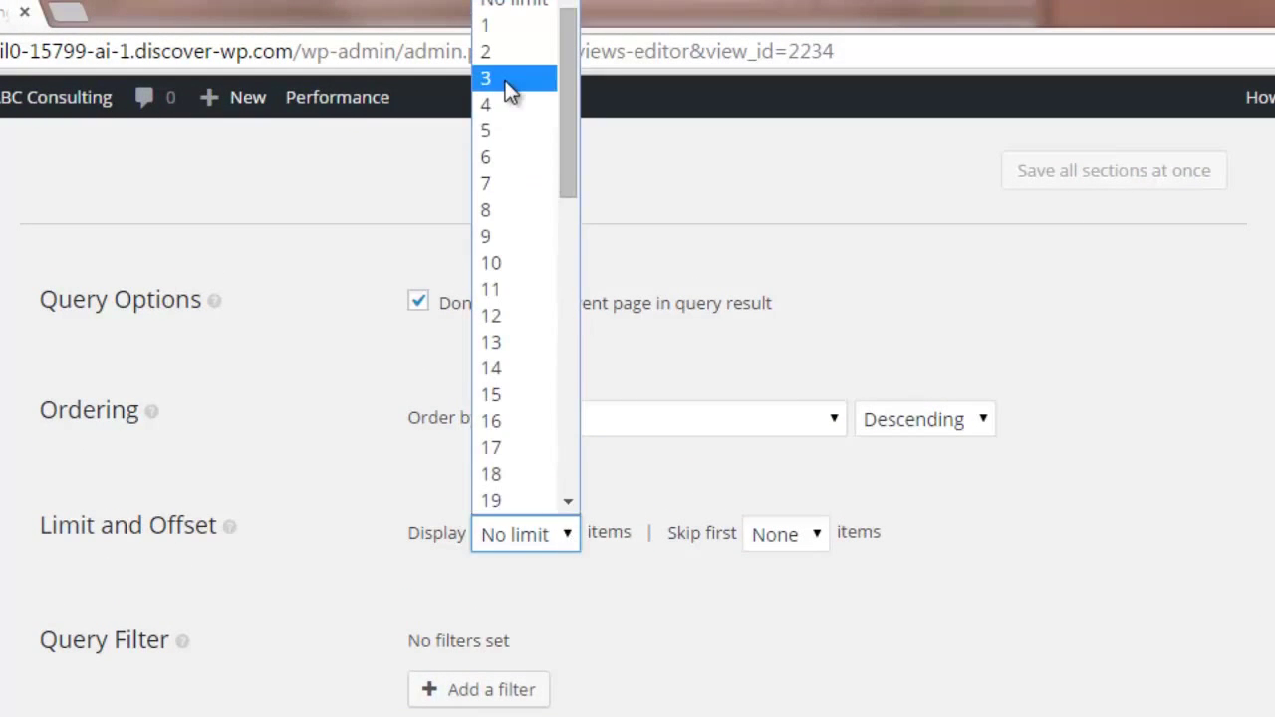
left_click(505, 79)
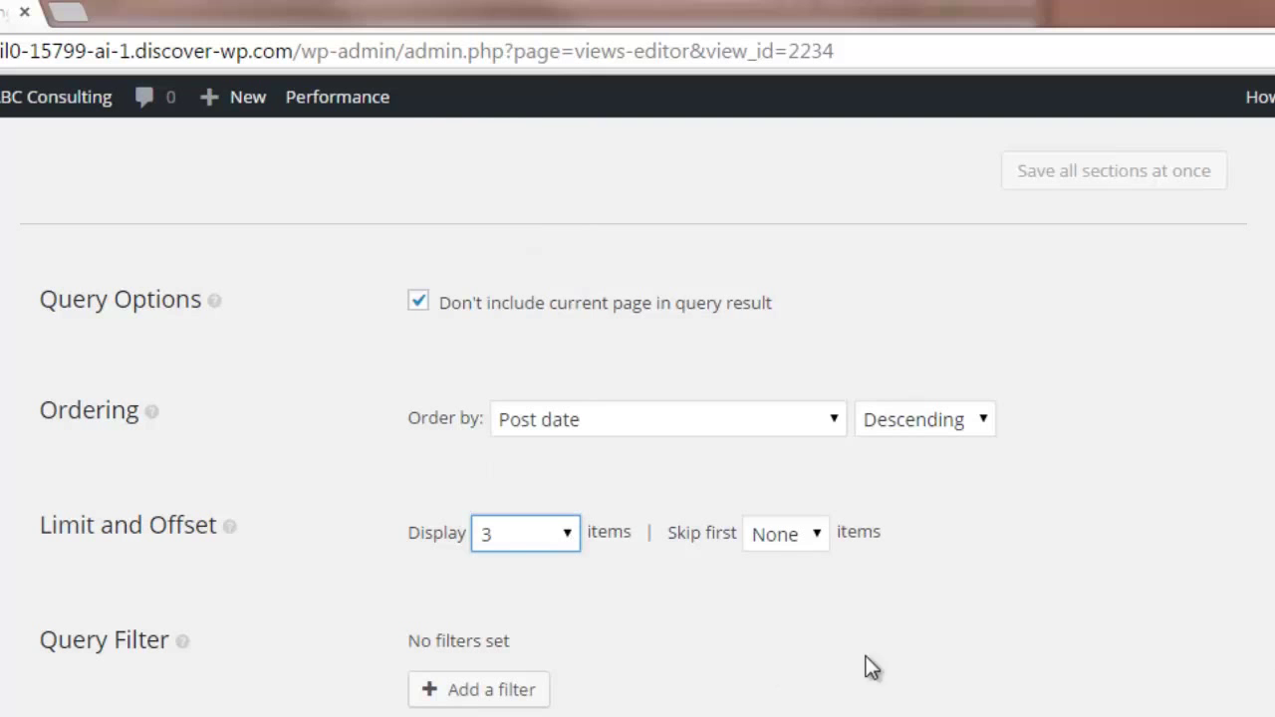
scroll(633, 469, "down", 1)
scroll(633, 469, "down", 2)
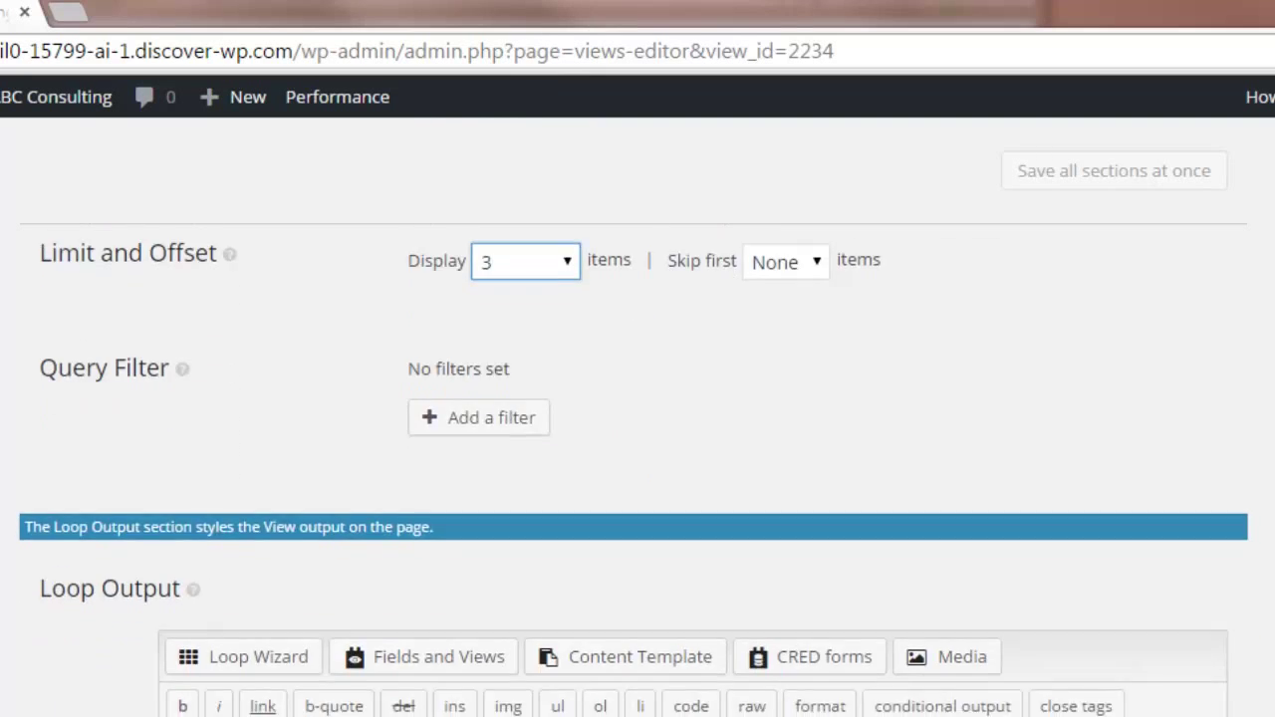
scroll(633, 469, "down", 2)
scroll(634, 468, "down", 2)
scroll(637, 468, "up", 1)
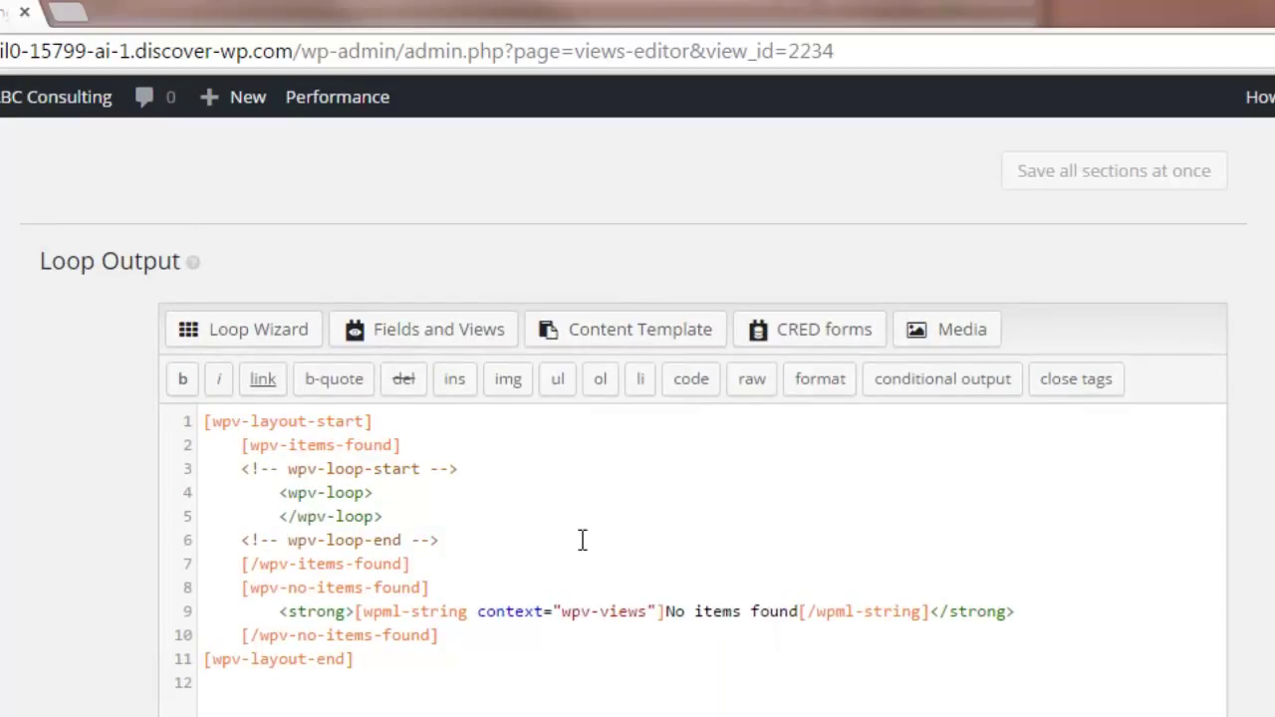
- In the Loop Wizard, lay out results as a 3-column table-based grid
left_click(251, 331)
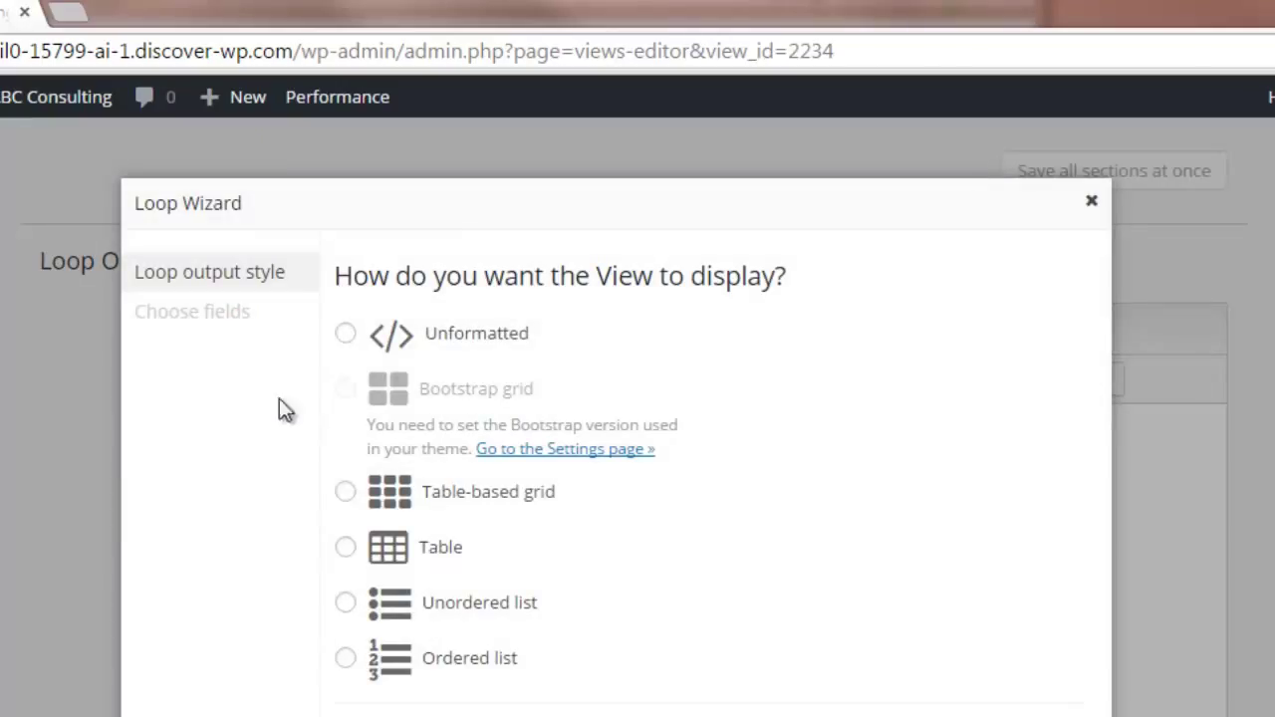
left_click(349, 493)
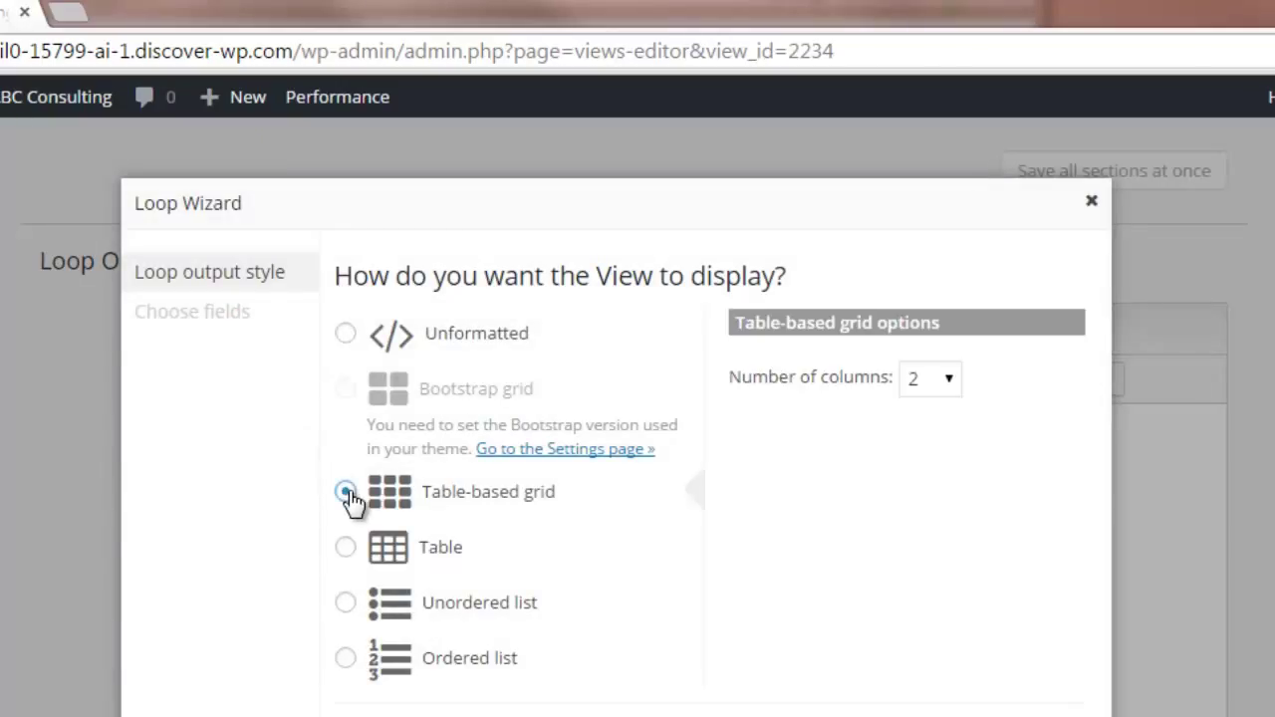
left_click(948, 389)
left_click(919, 440)
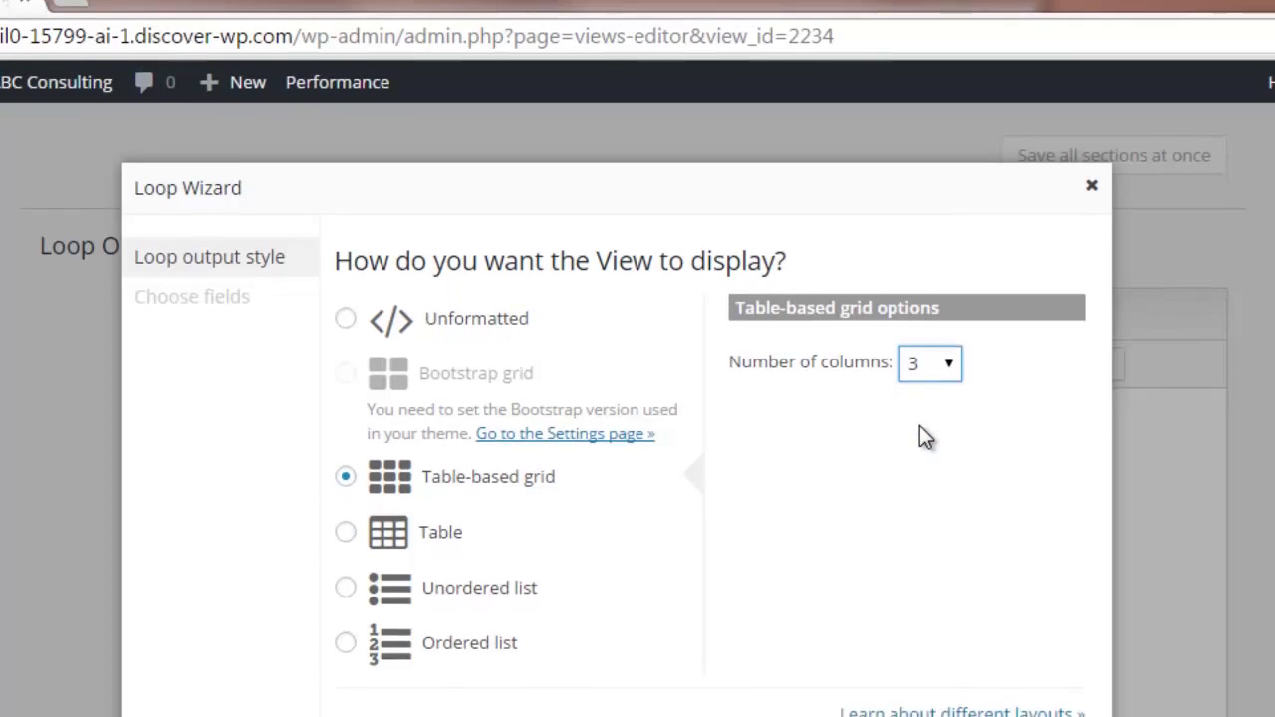
- Add a linked Post title and the Service image as the two loop fields
left_click(1063, 638)
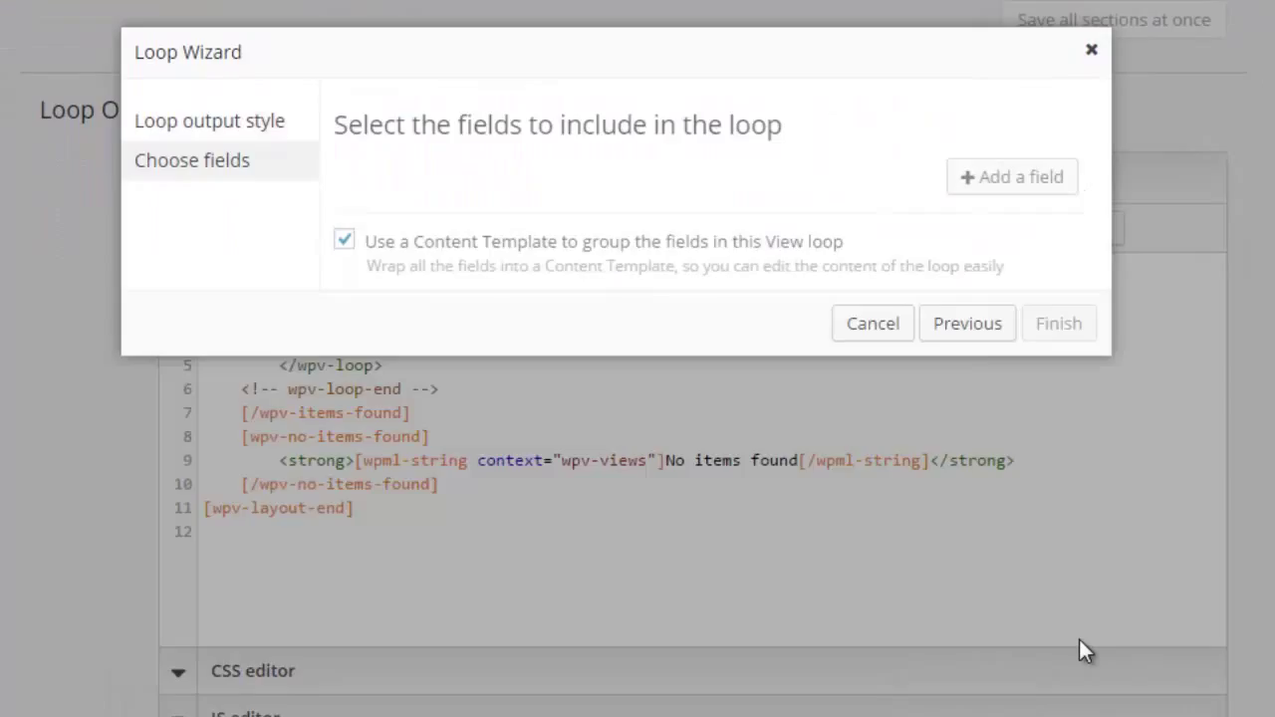
left_click(1020, 179)
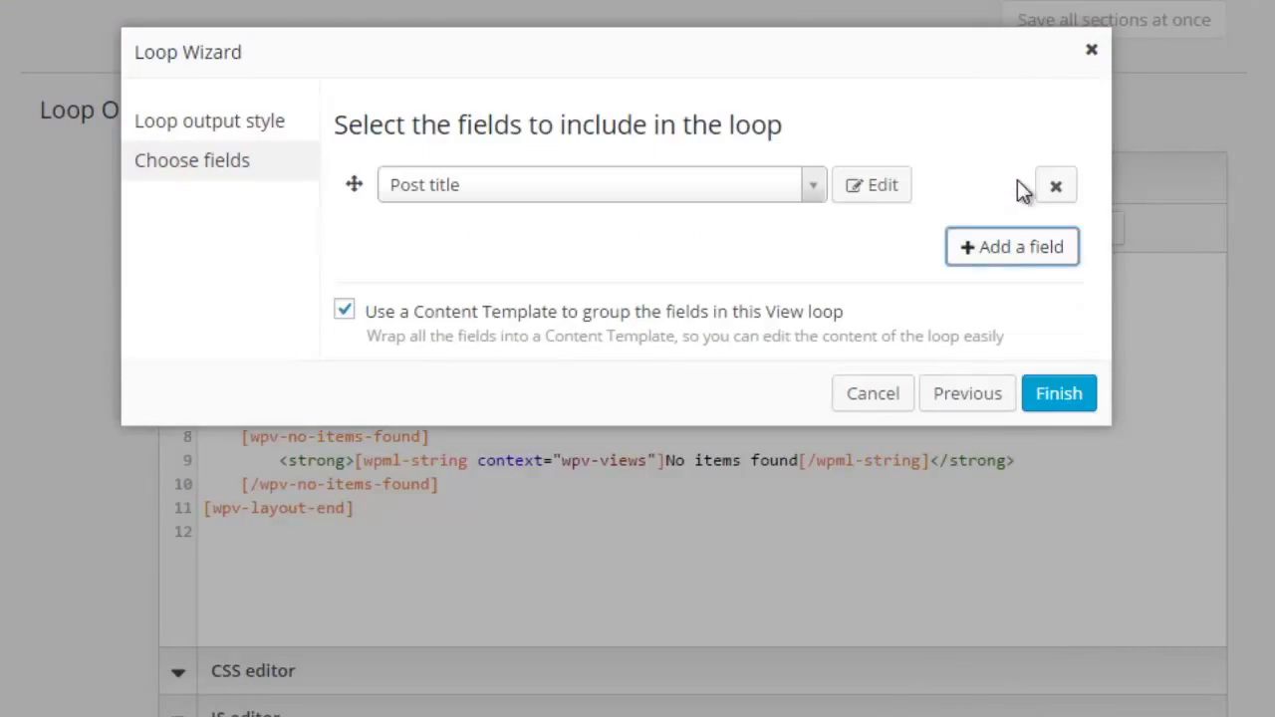
left_click(815, 188)
left_click(545, 336)
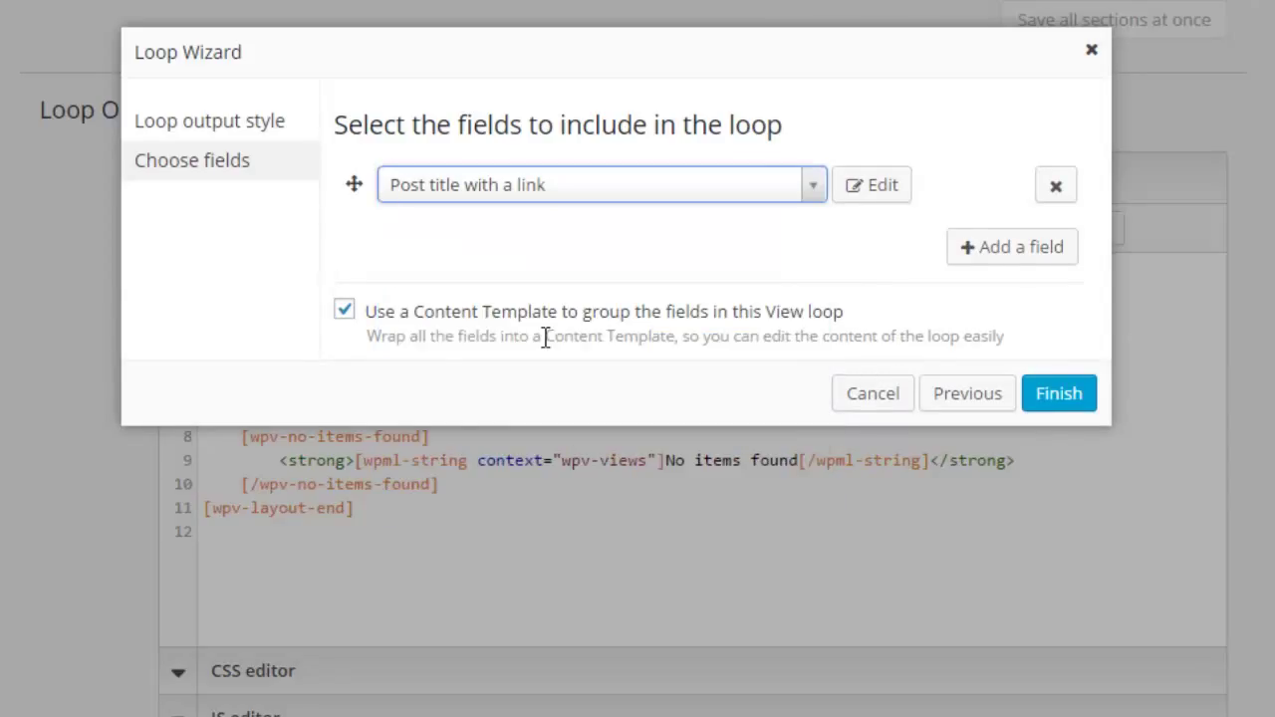
left_click(1011, 249)
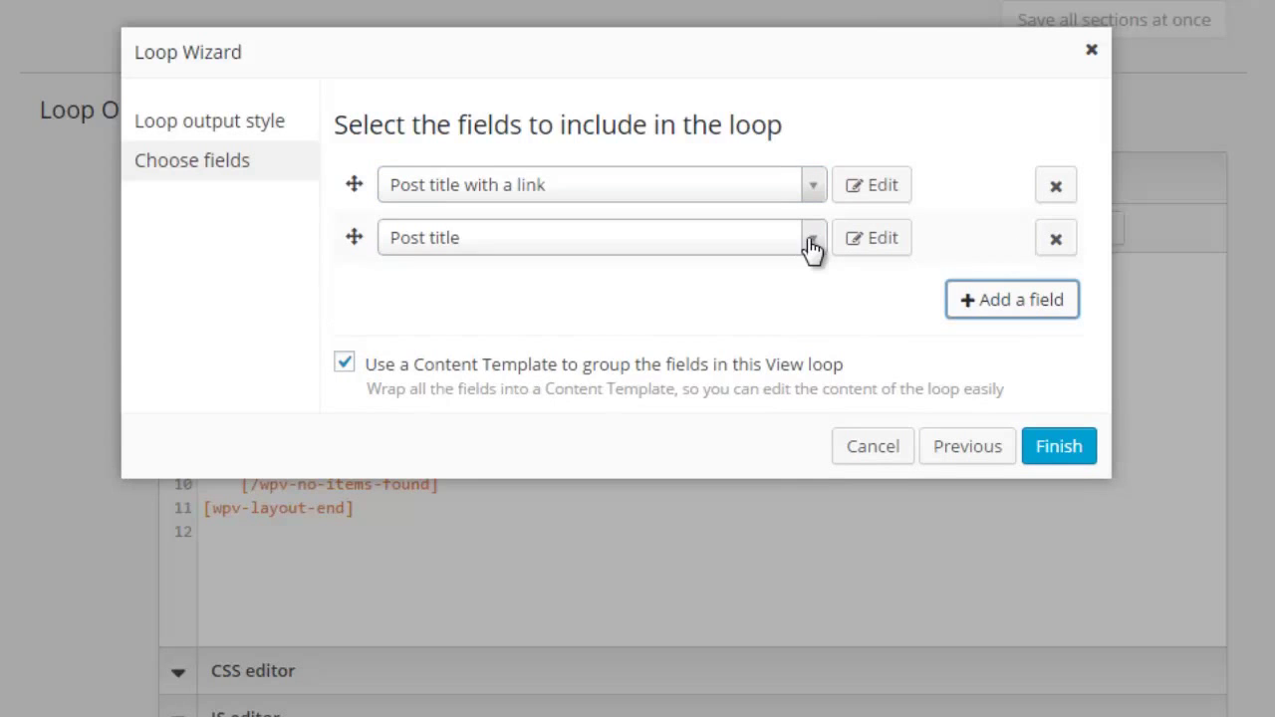
left_click(811, 245)
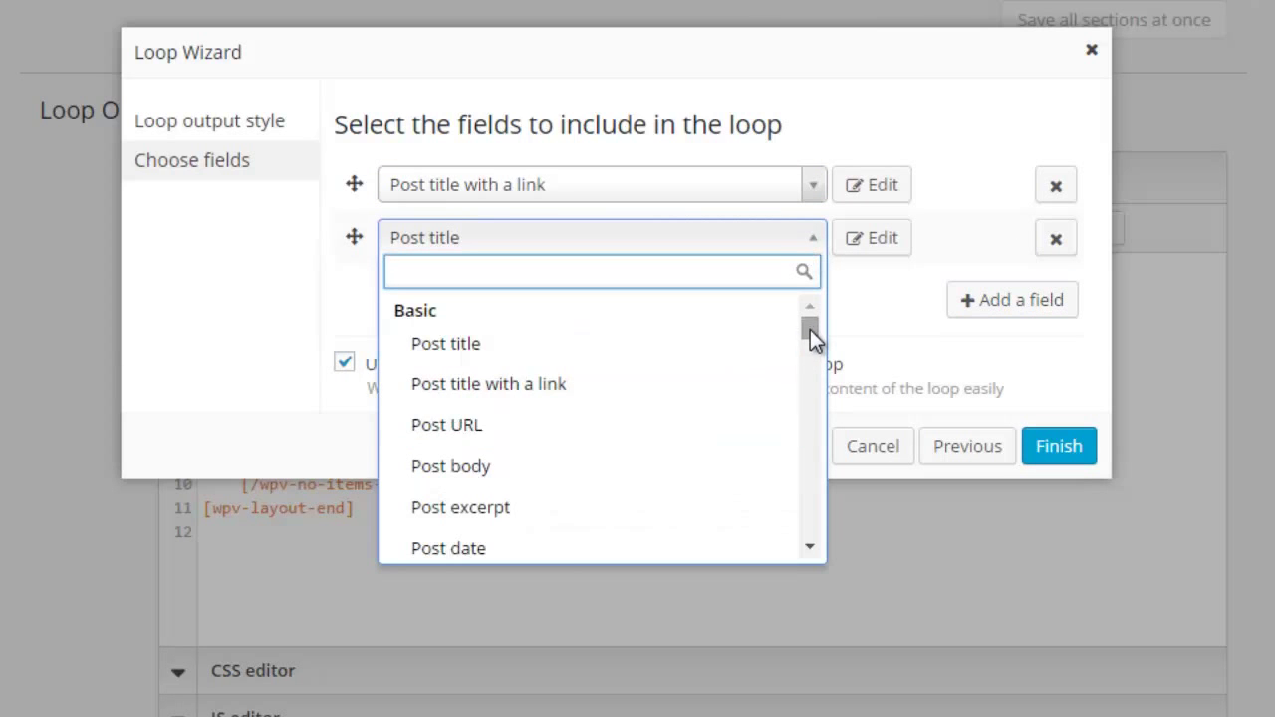
left_click_drag(810, 329, 810, 466)
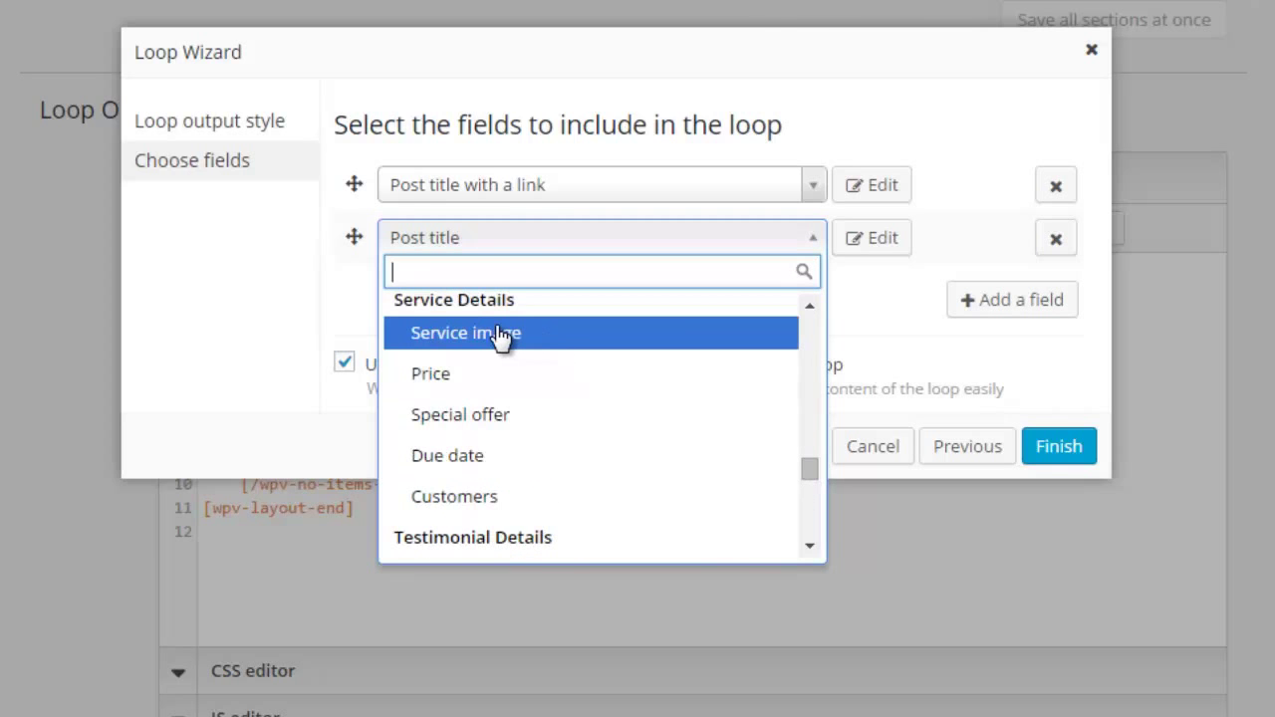
left_click(500, 335)
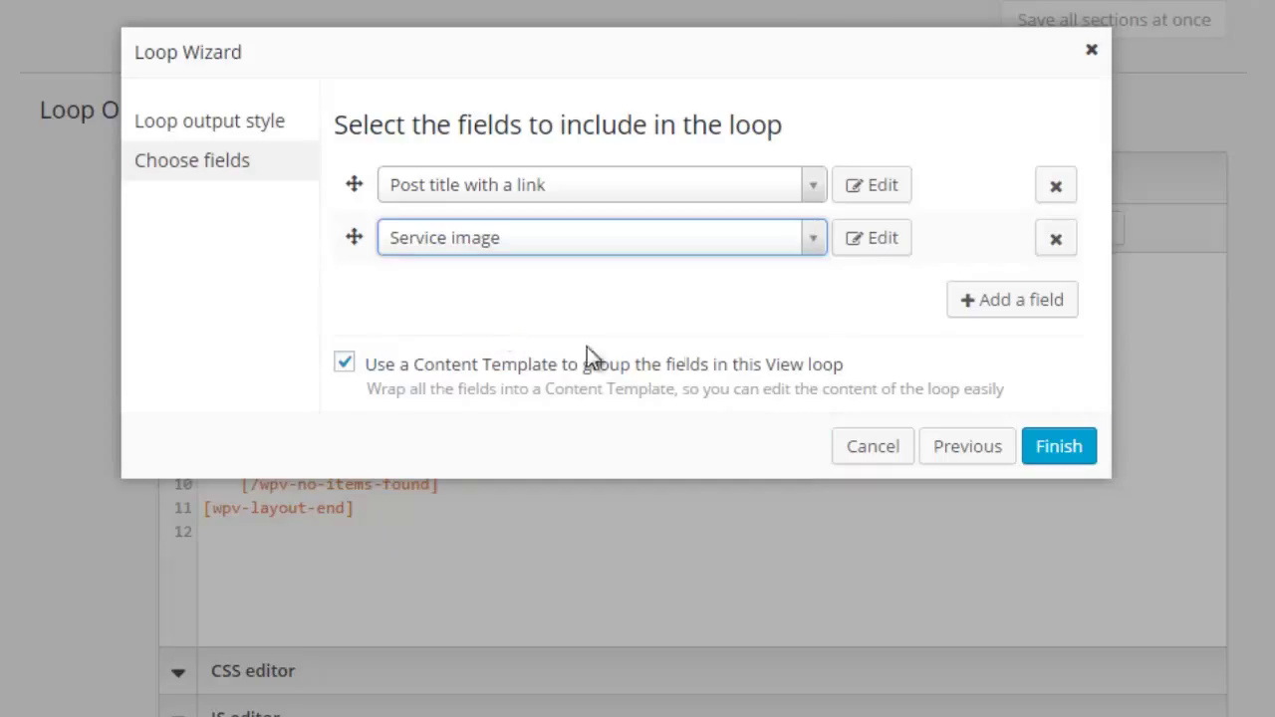
- Set the Service image to Thumbnail 150x150 size and finish the loop fields
left_click(876, 249)
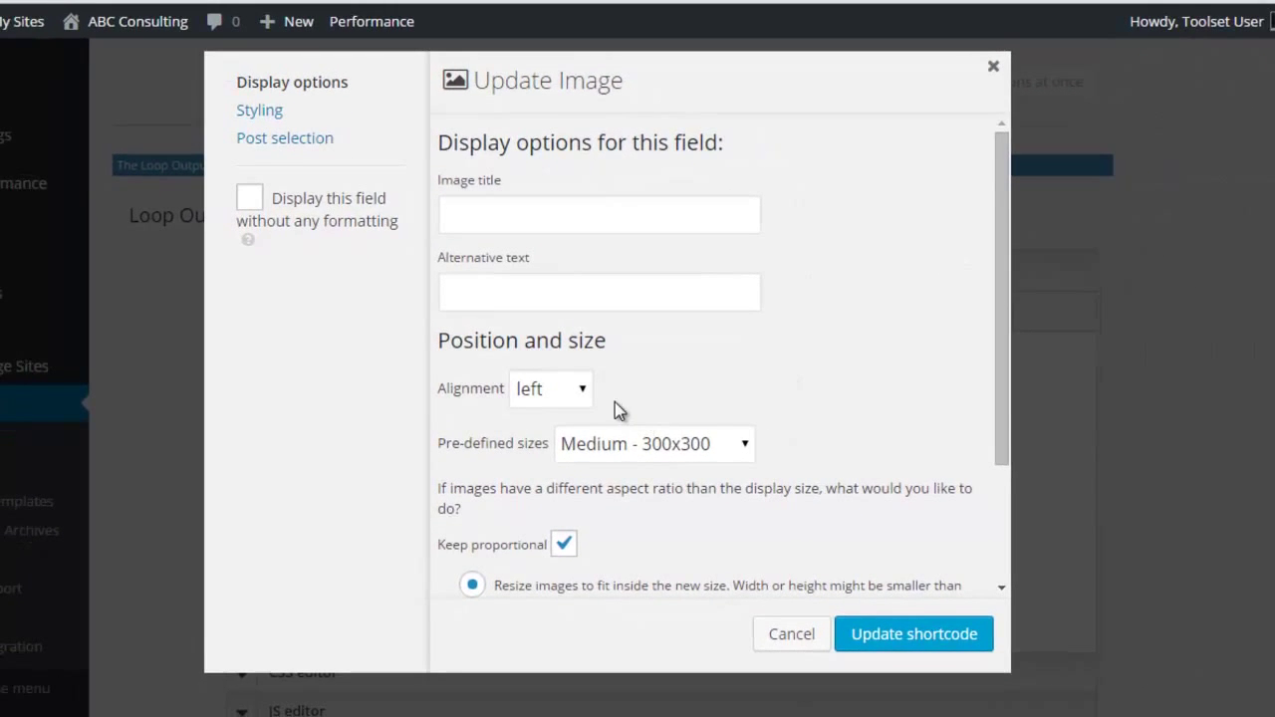
left_click(693, 445)
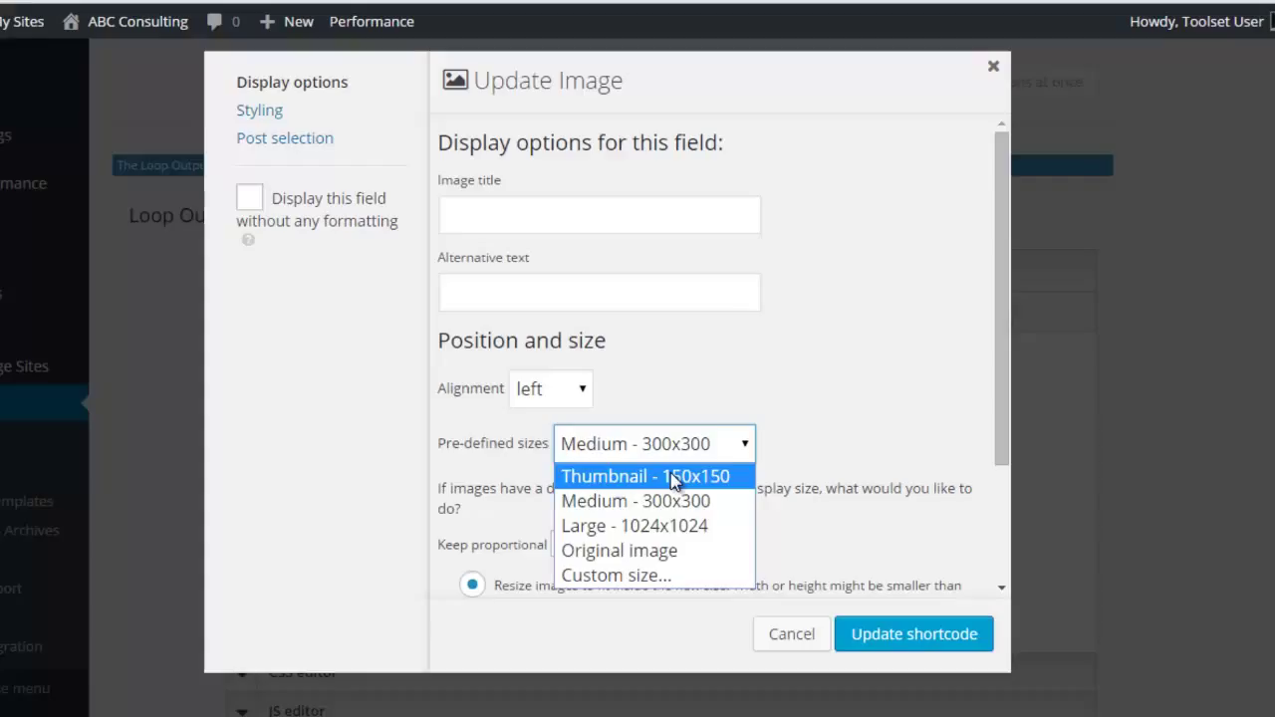
left_click(674, 479)
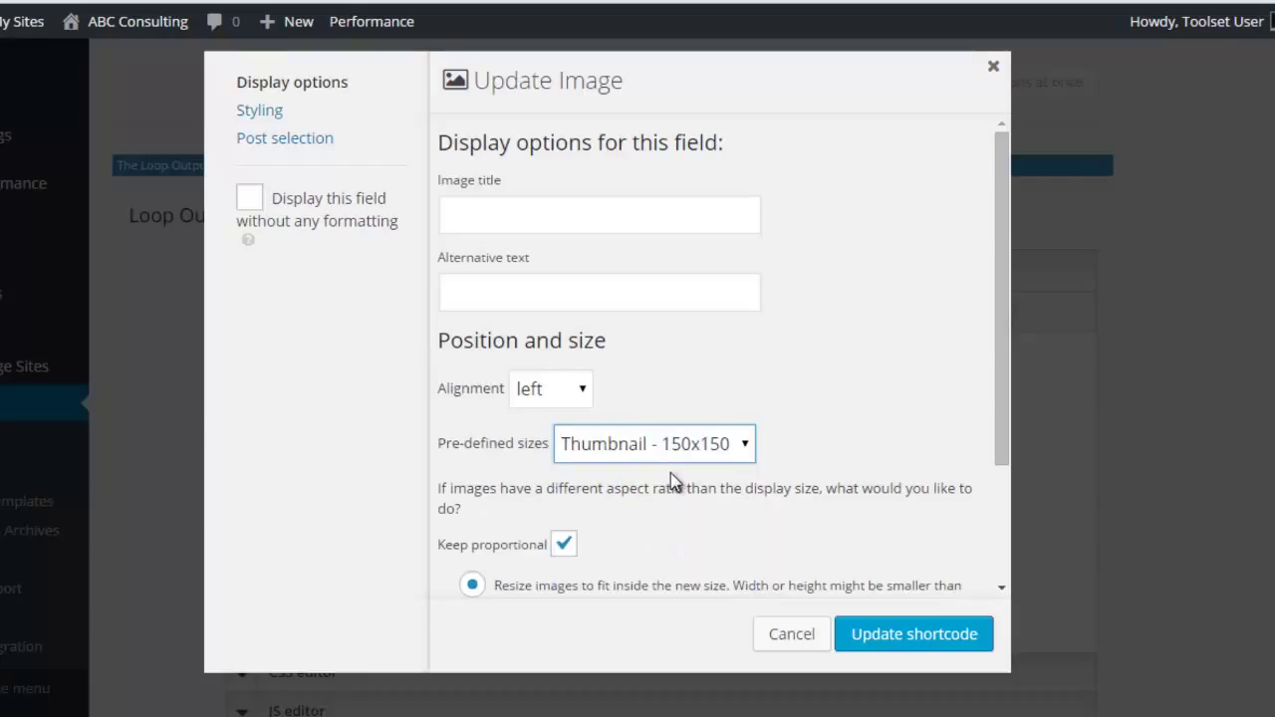
left_click(912, 637)
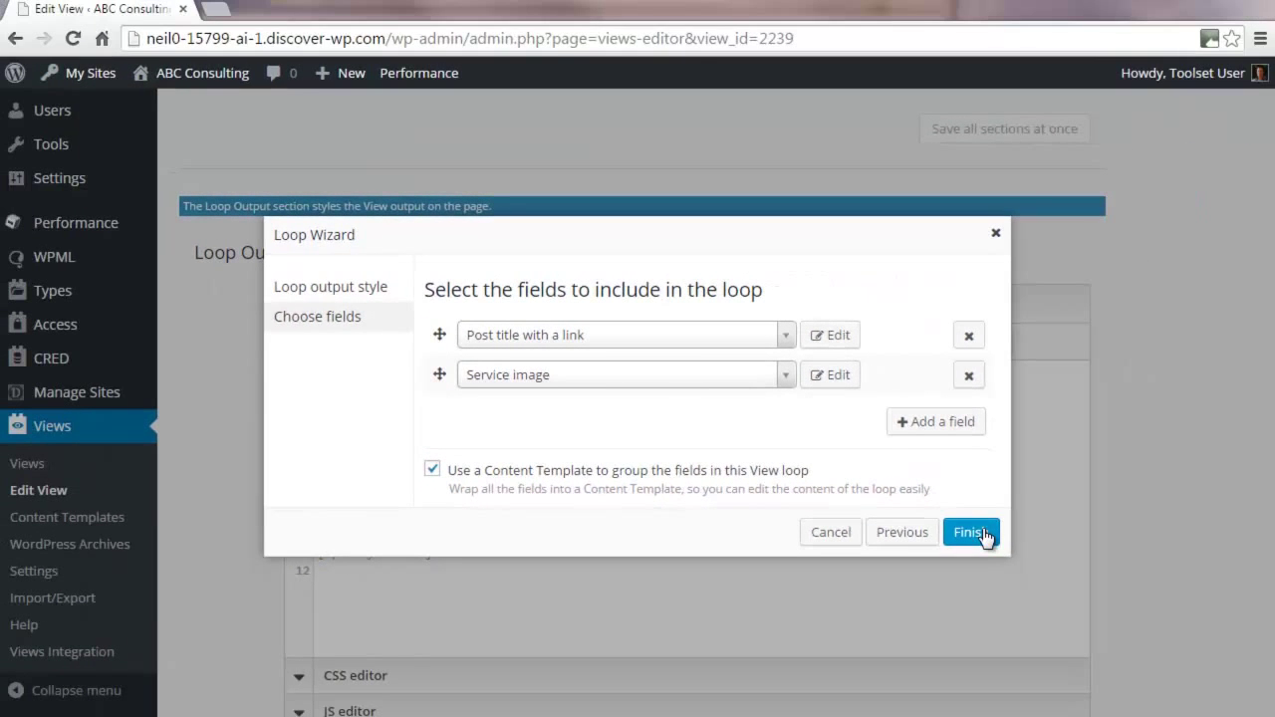
left_click(982, 534)
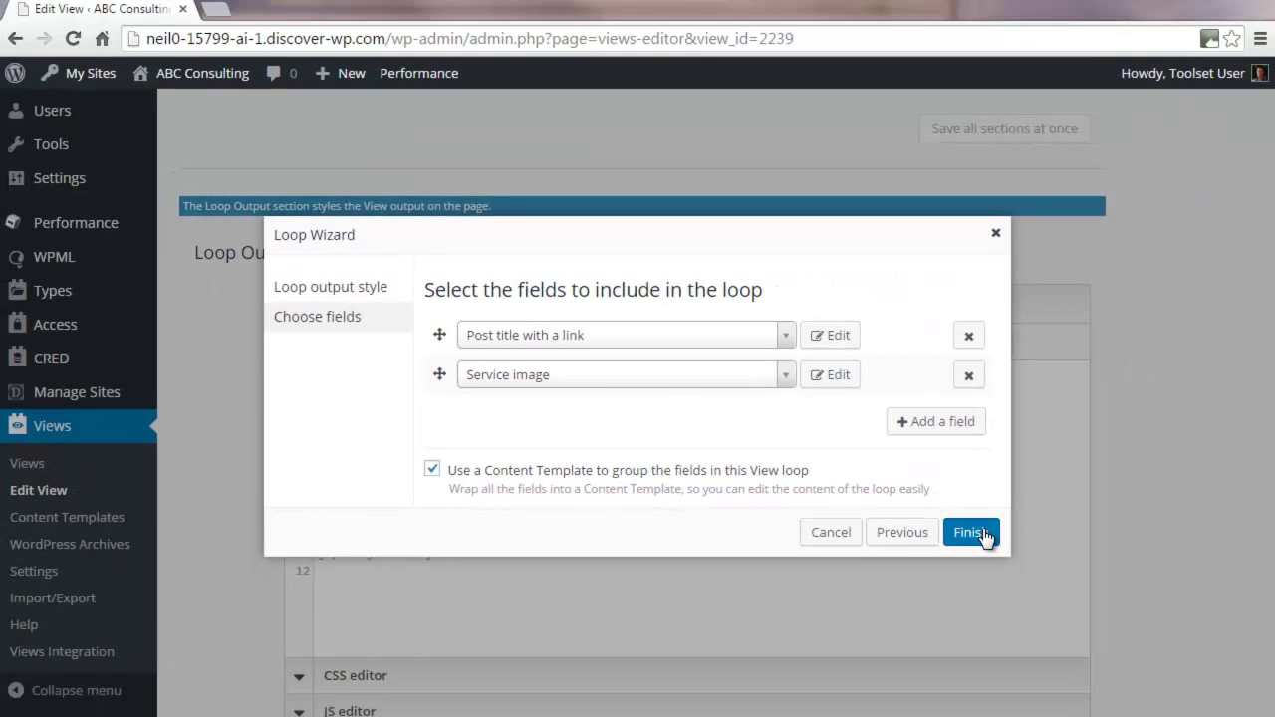
- Wrap the [wpv-post-link] title in <h4></h4> in the content template and save all sections
left_click(982, 534)
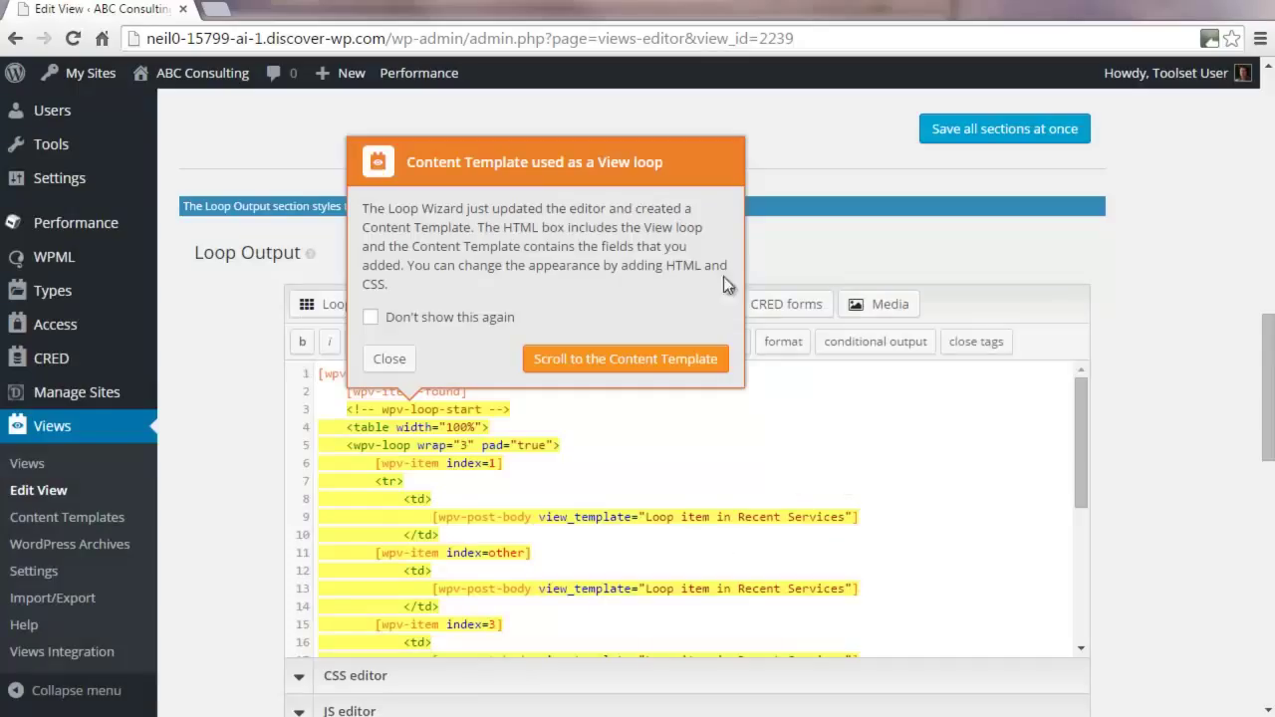
left_click(648, 361)
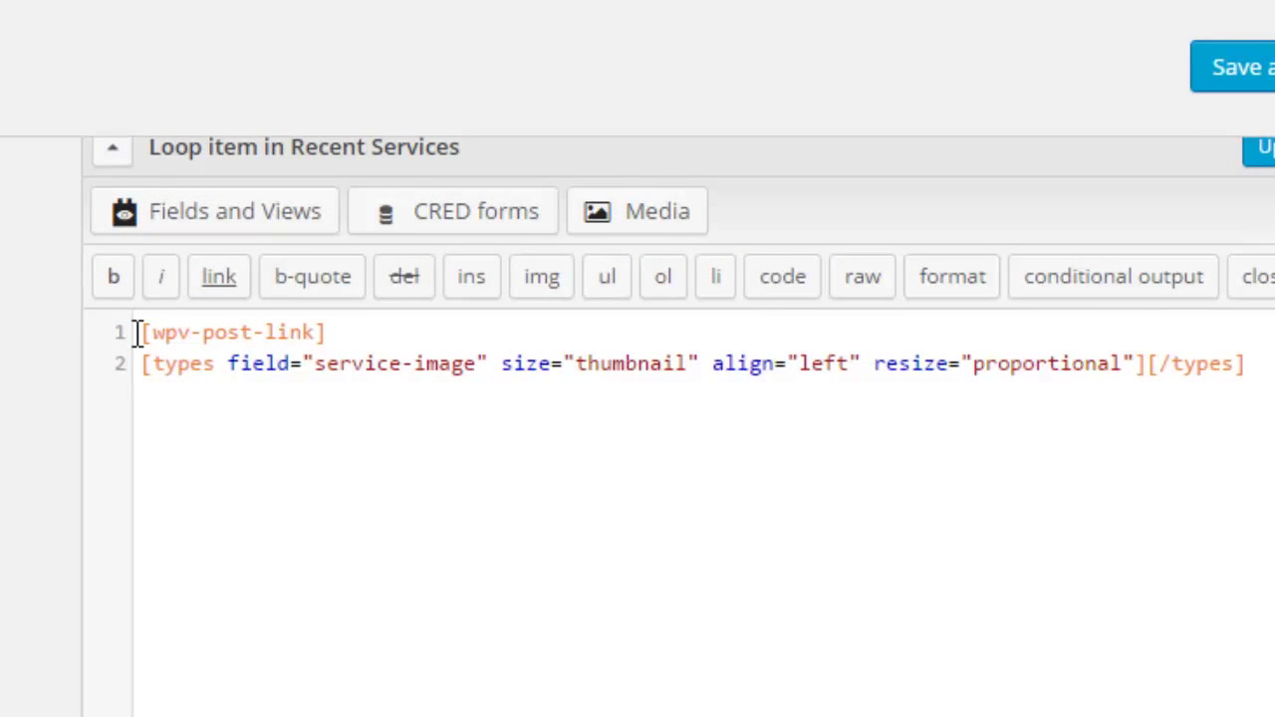
left_click(139, 331)
type("<h4>")
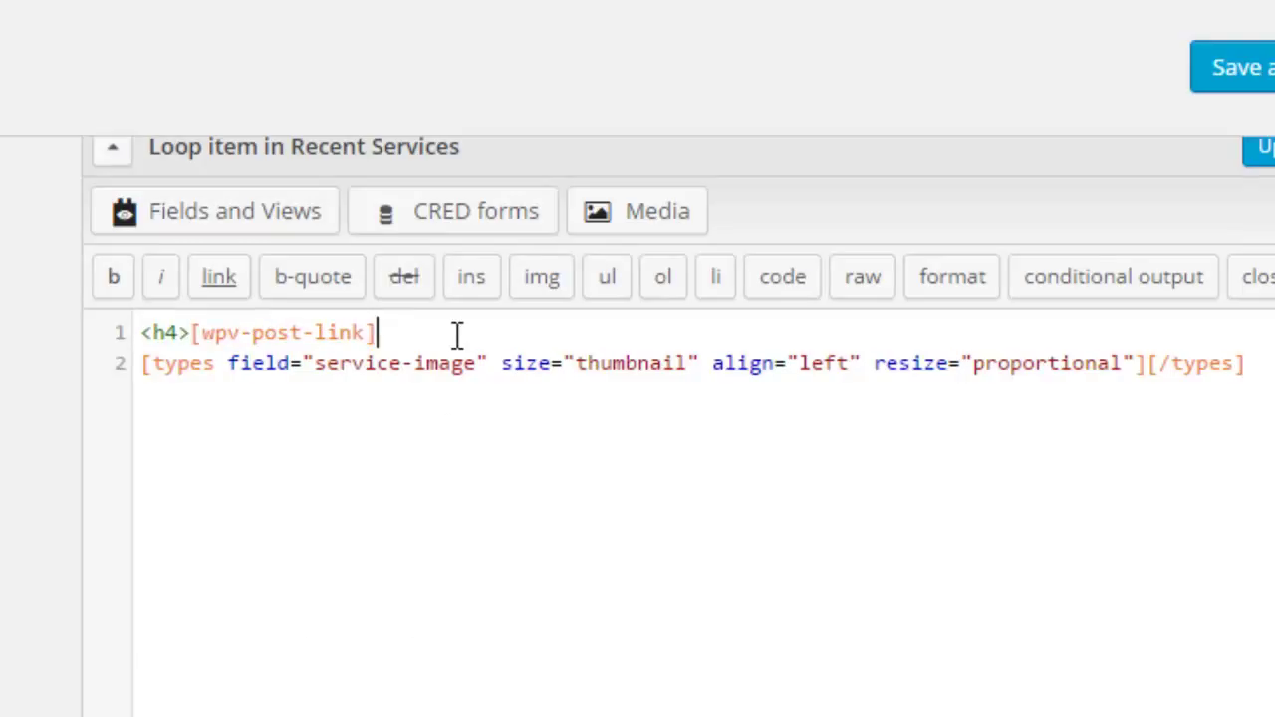
type("</h")
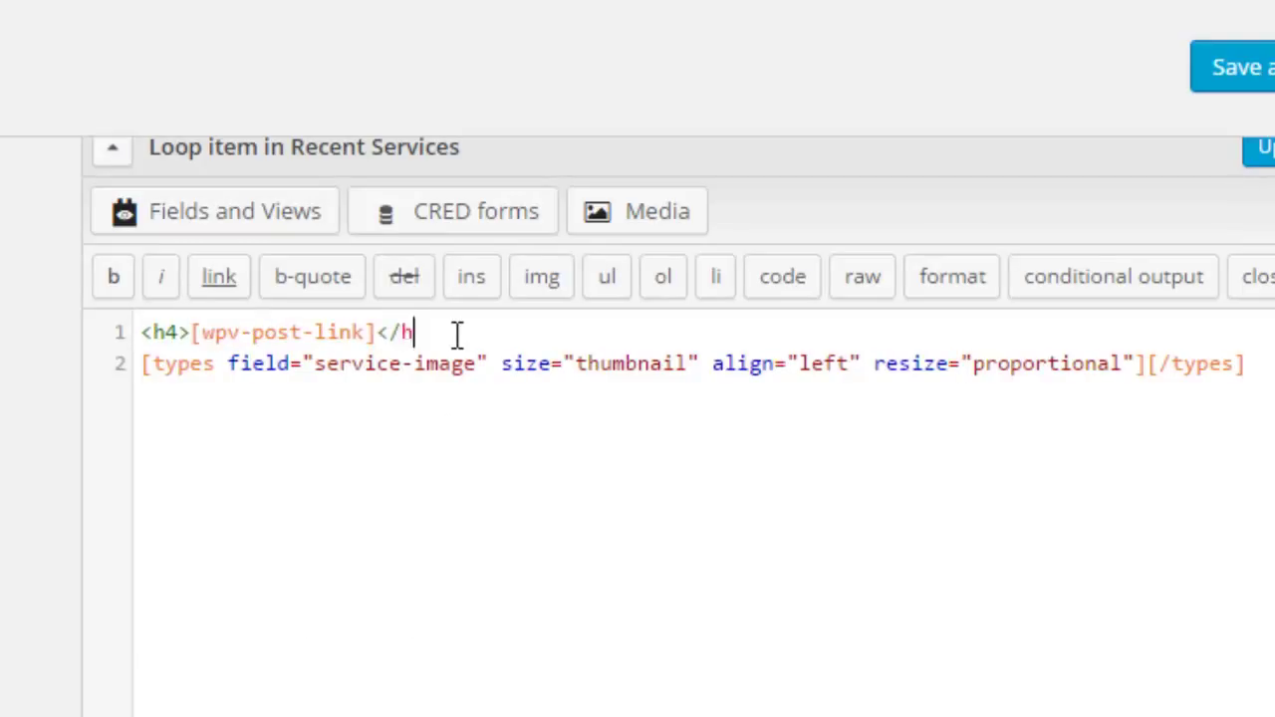
type("4>")
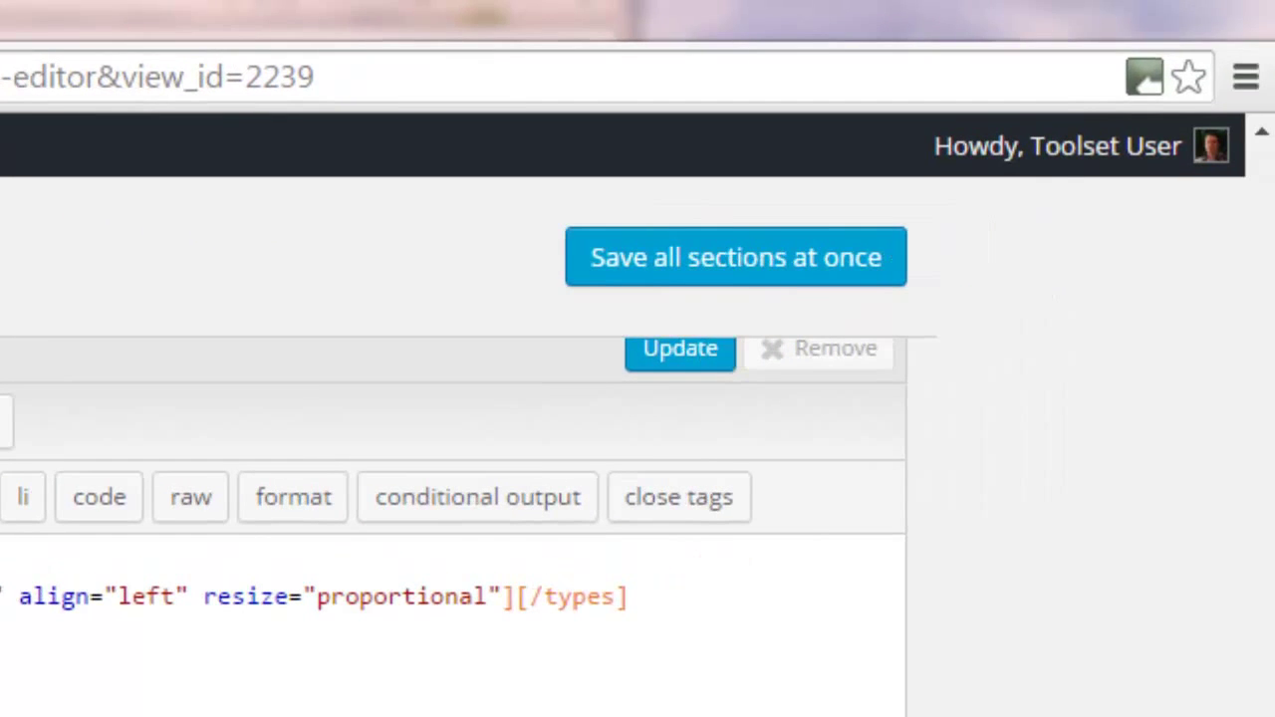
left_click(749, 261)
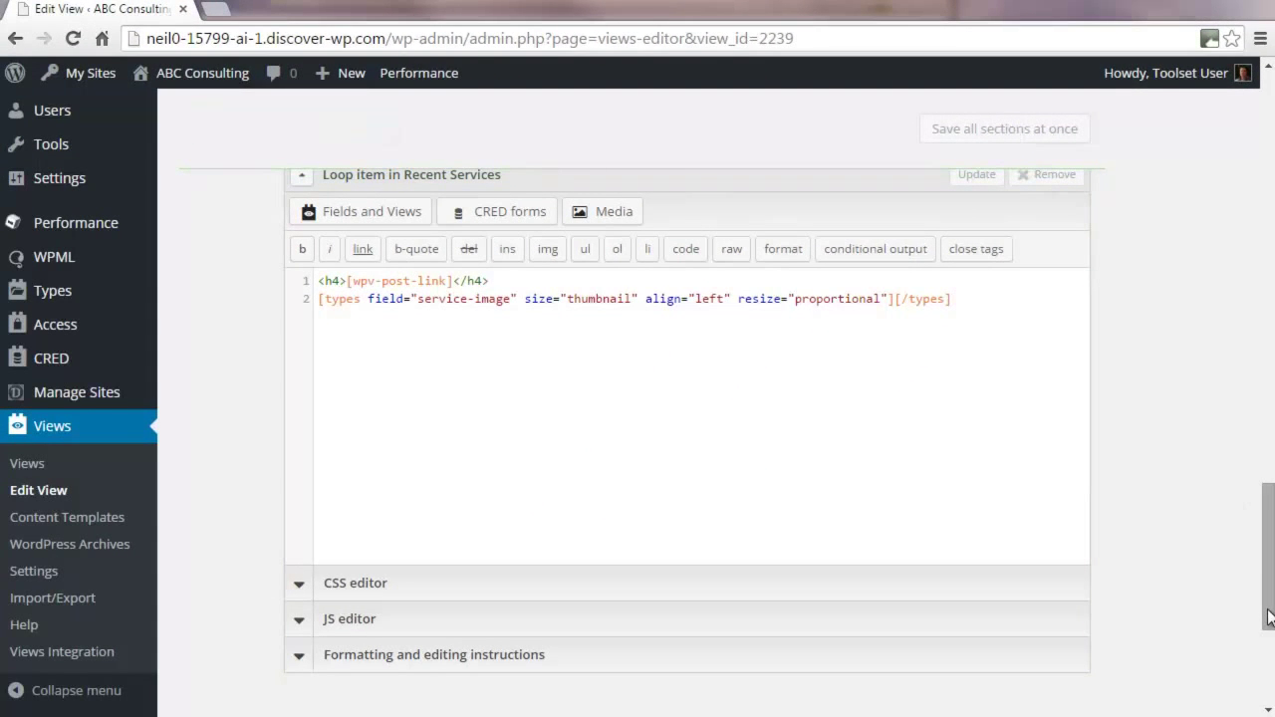
- Open the Home page for editing from the Pages list
left_click_drag(1267, 562, 1265, 152)
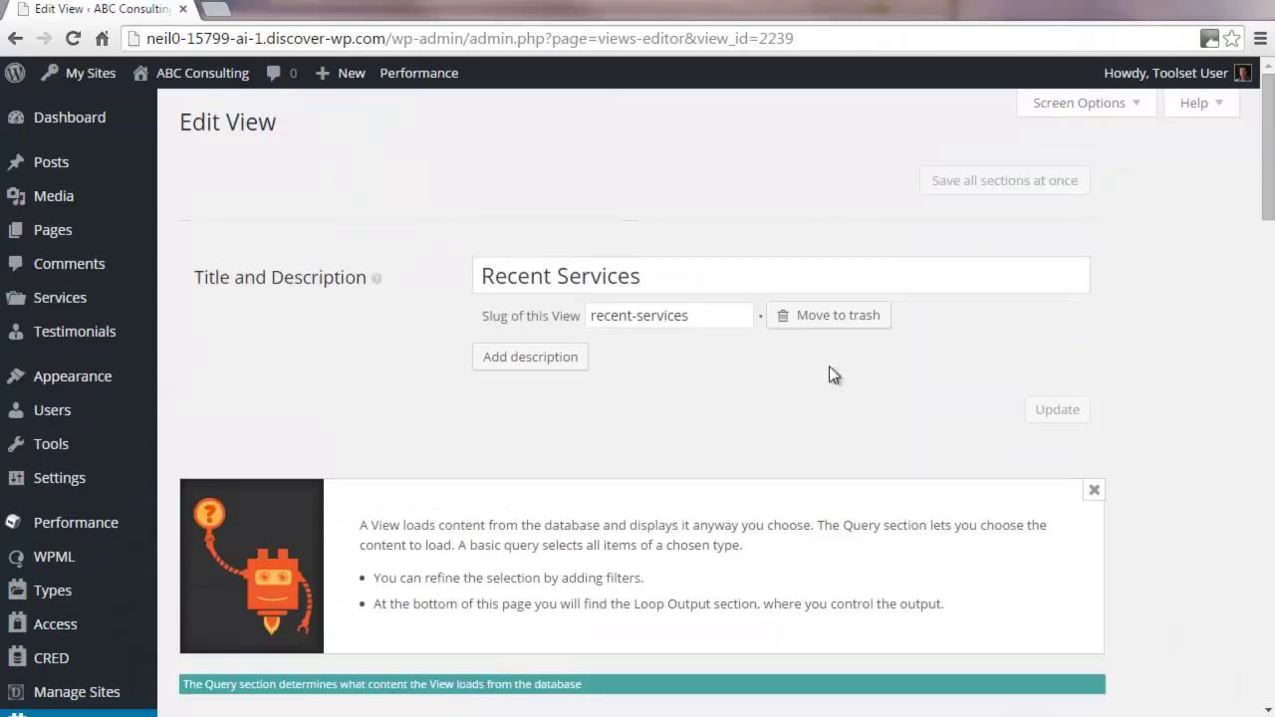
left_click(49, 230)
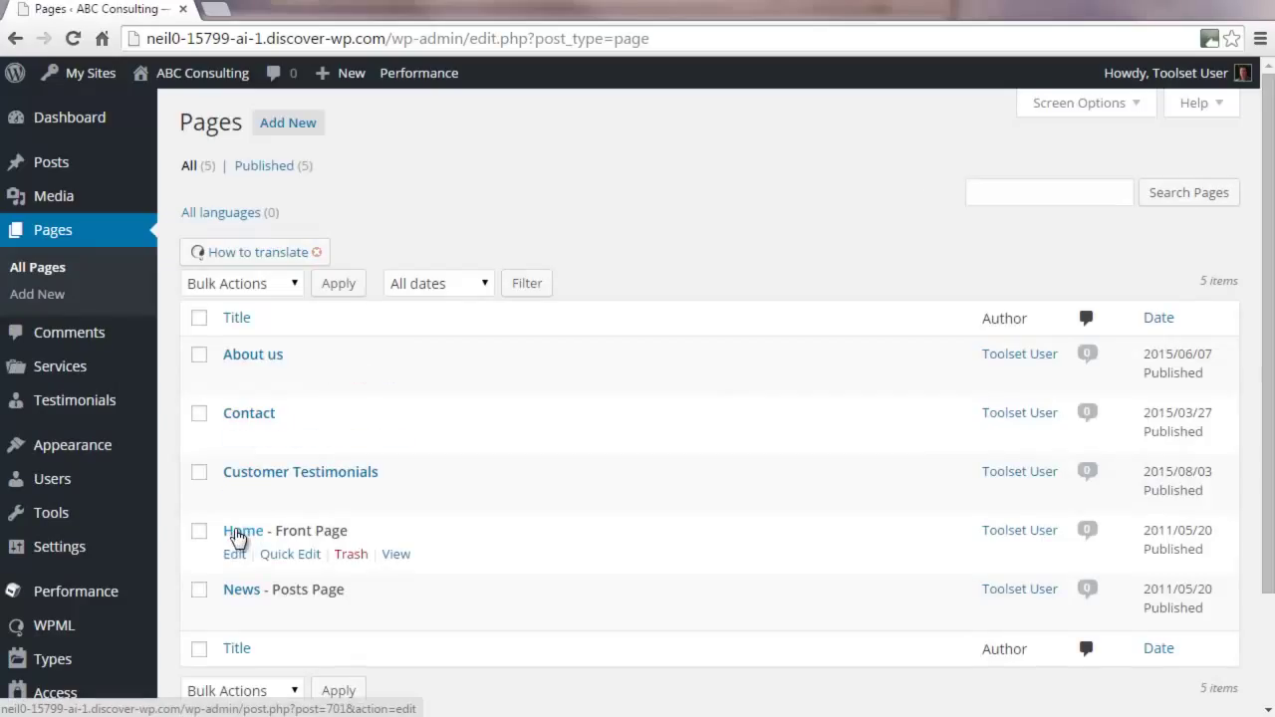
left_click(239, 538)
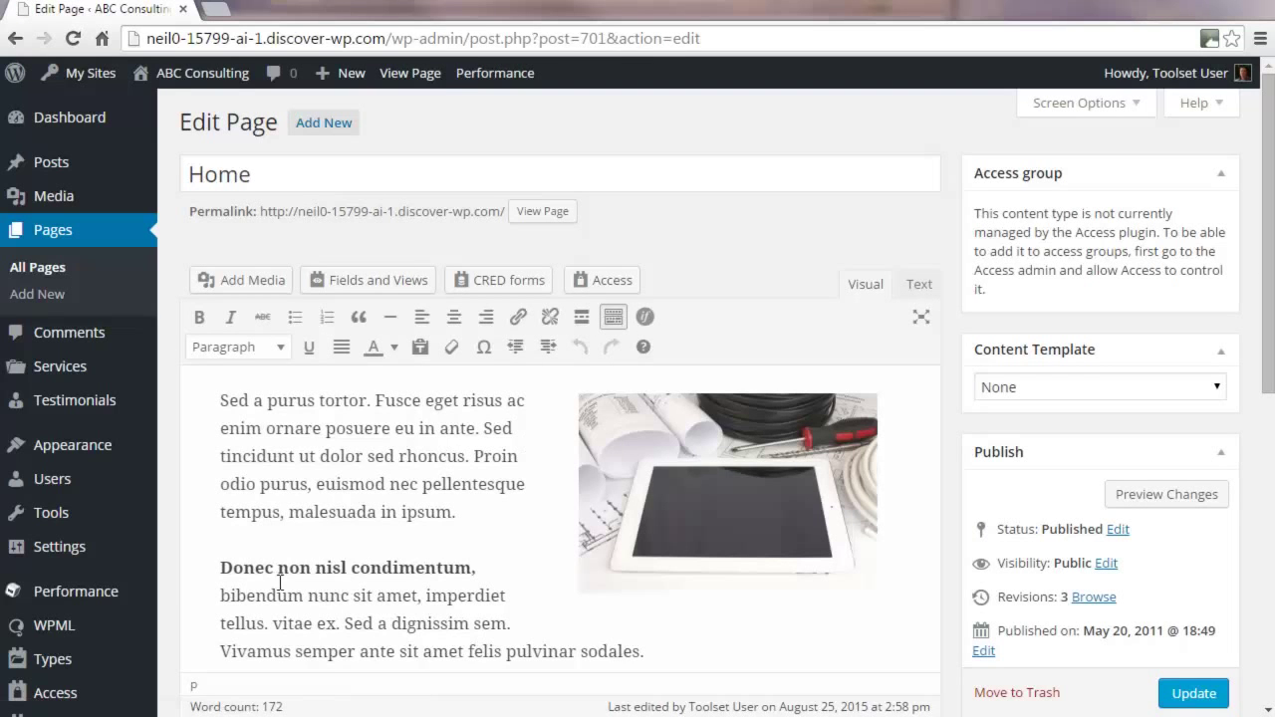
- Add an 'Our services' Heading 3 above the Donec paragraph, with an empty paragraph below
left_click(213, 569)
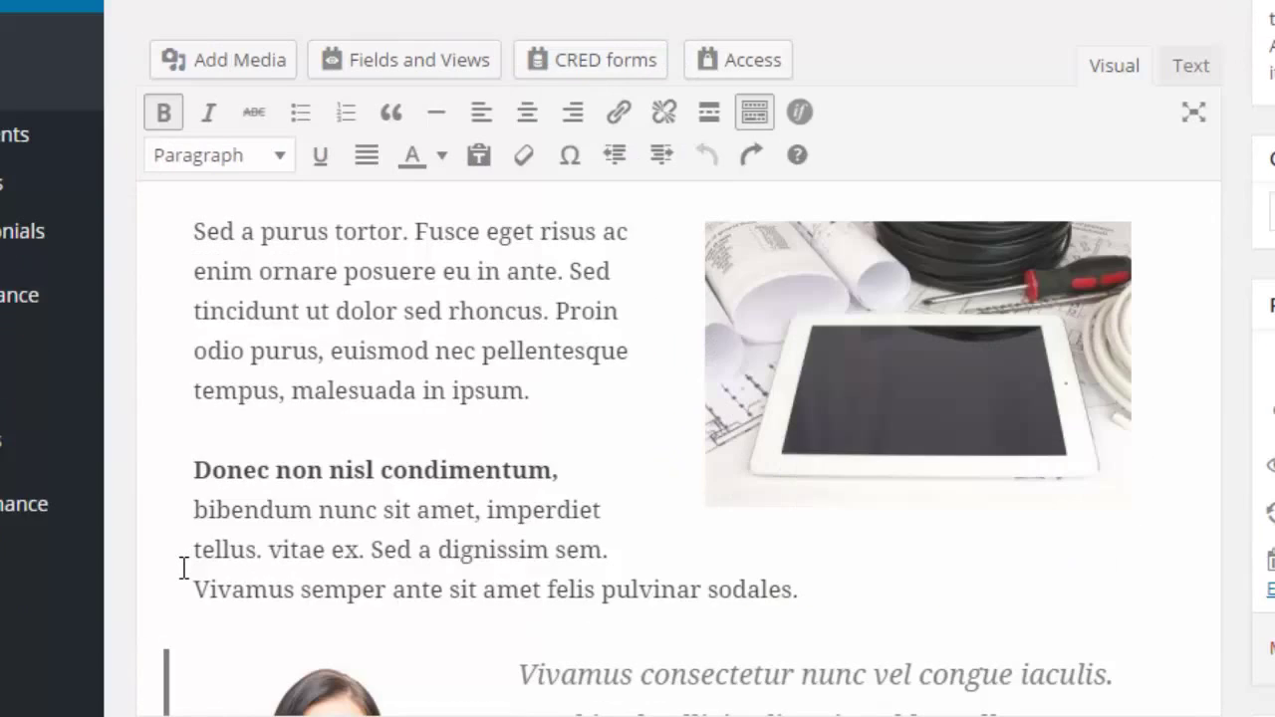
key("Return")
key("Up")
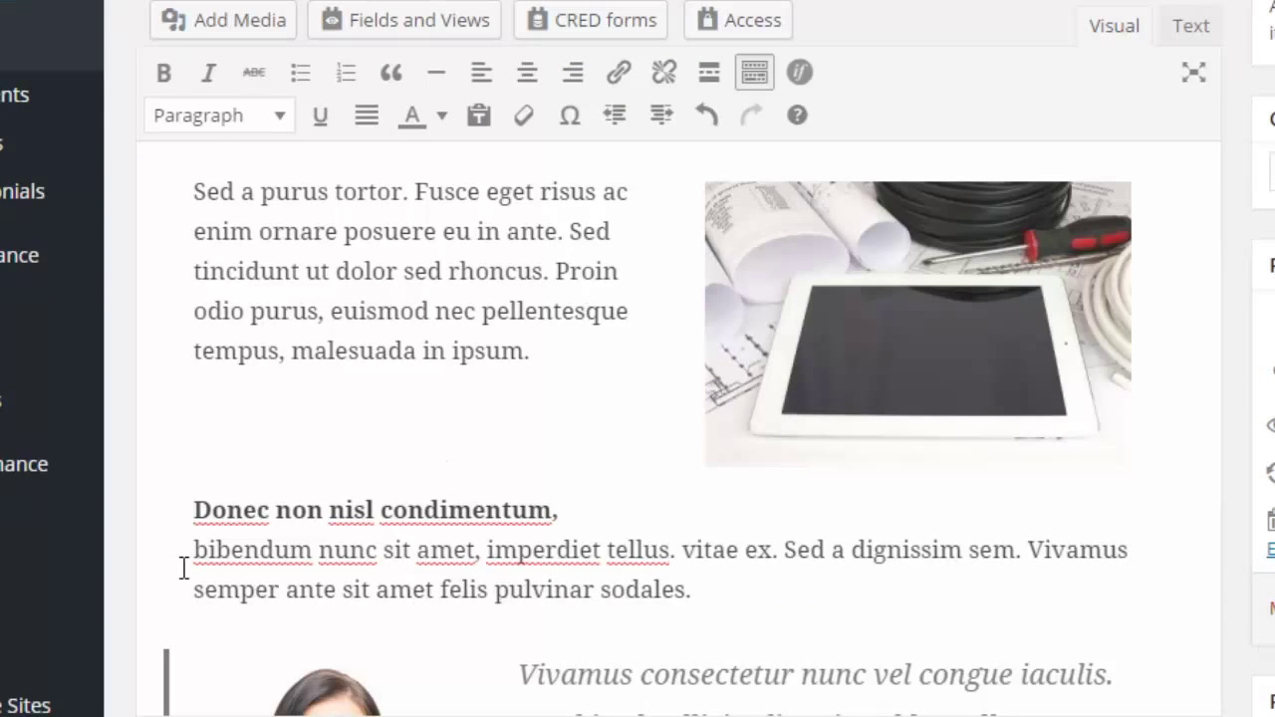
type("Ou")
type("r service")
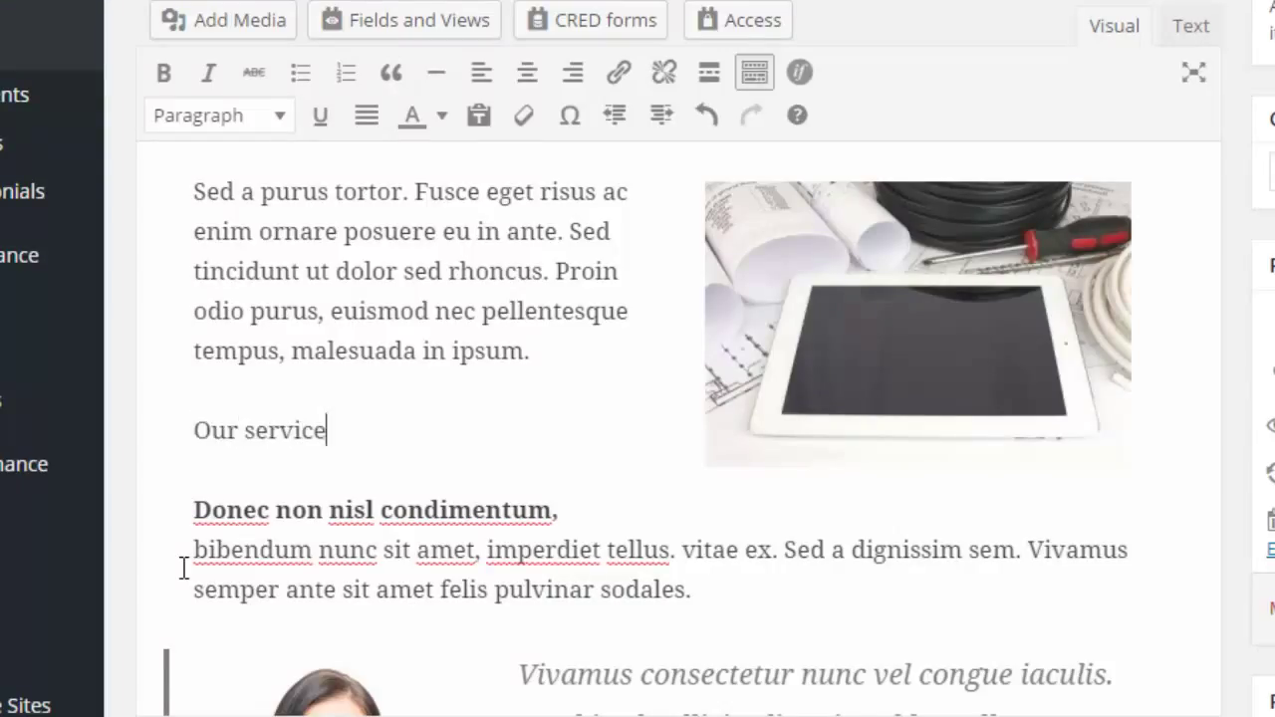
type("s")
left_click_drag(361, 432, 188, 432)
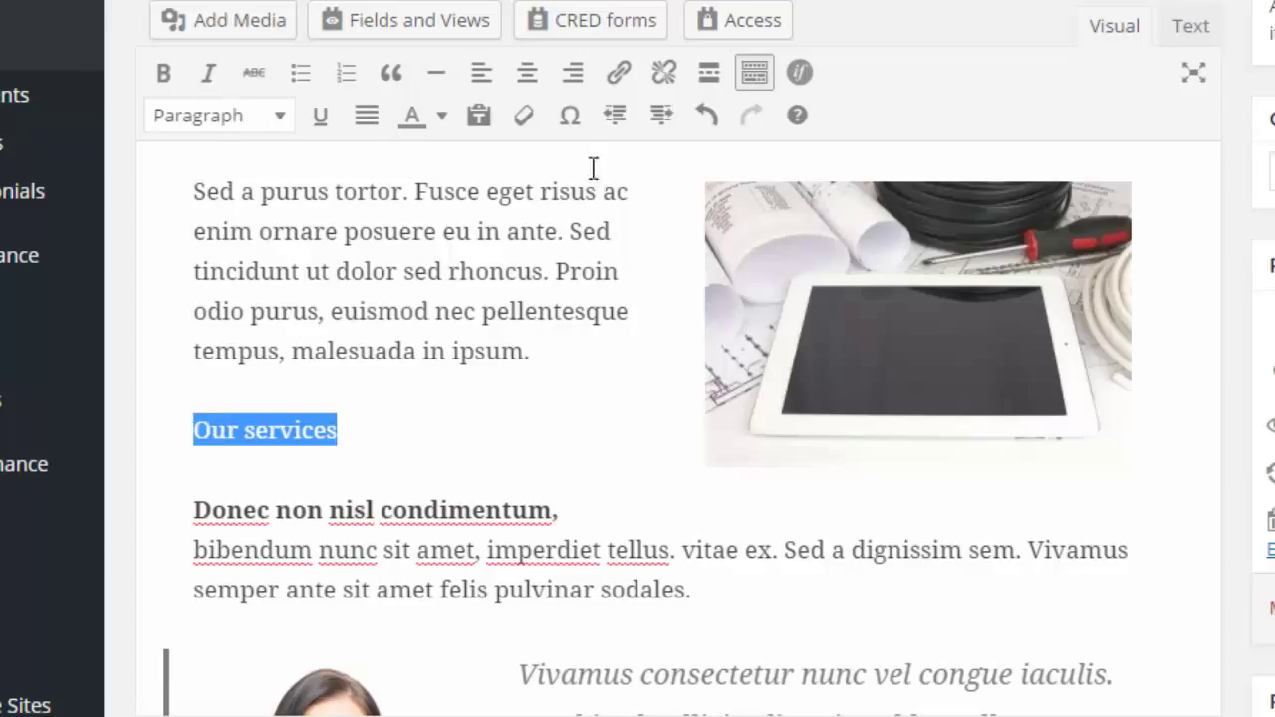
left_click(229, 117)
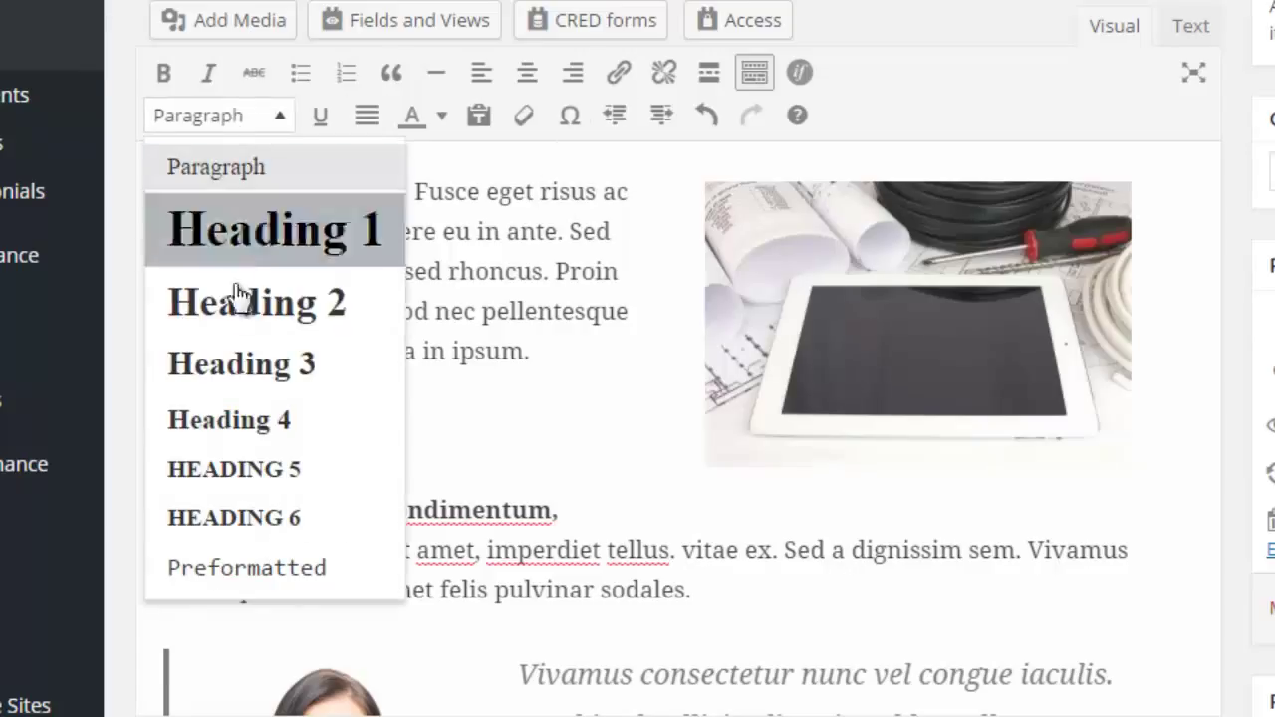
left_click(254, 365)
key("Return")
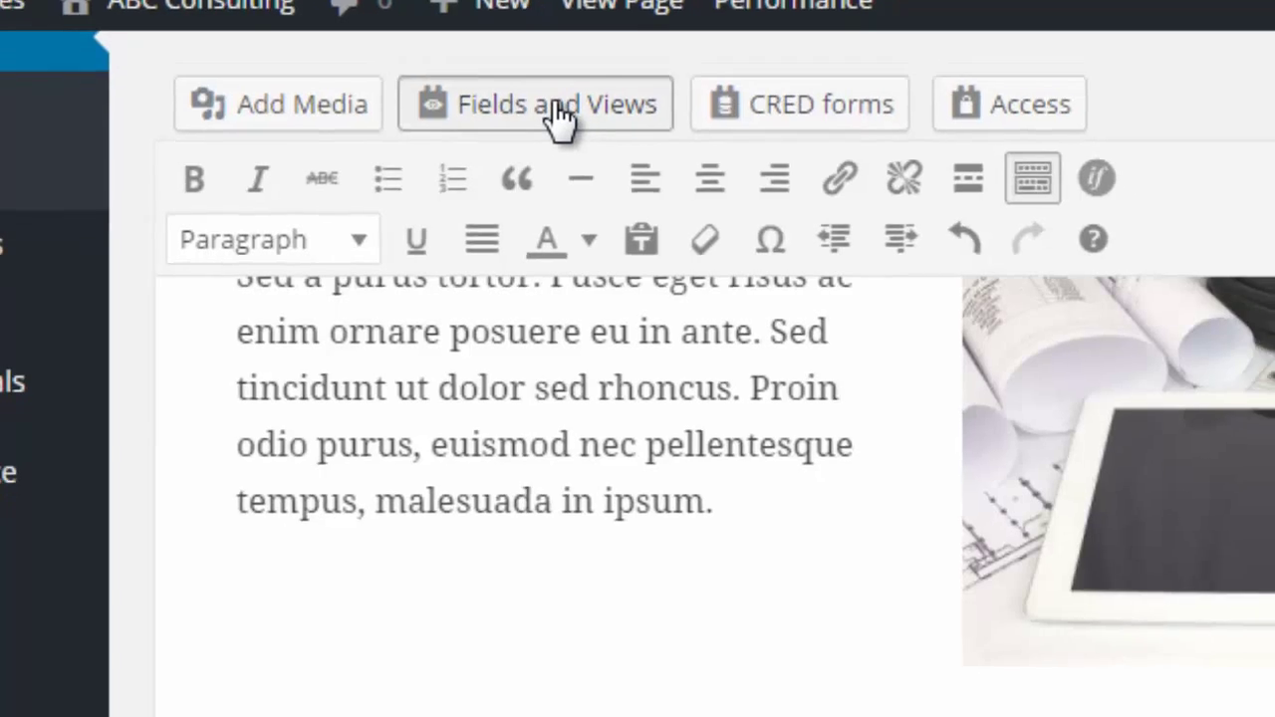
- Insert the Recent Services View shortcode from Fields and Views and update the Home page
left_click(573, 121)
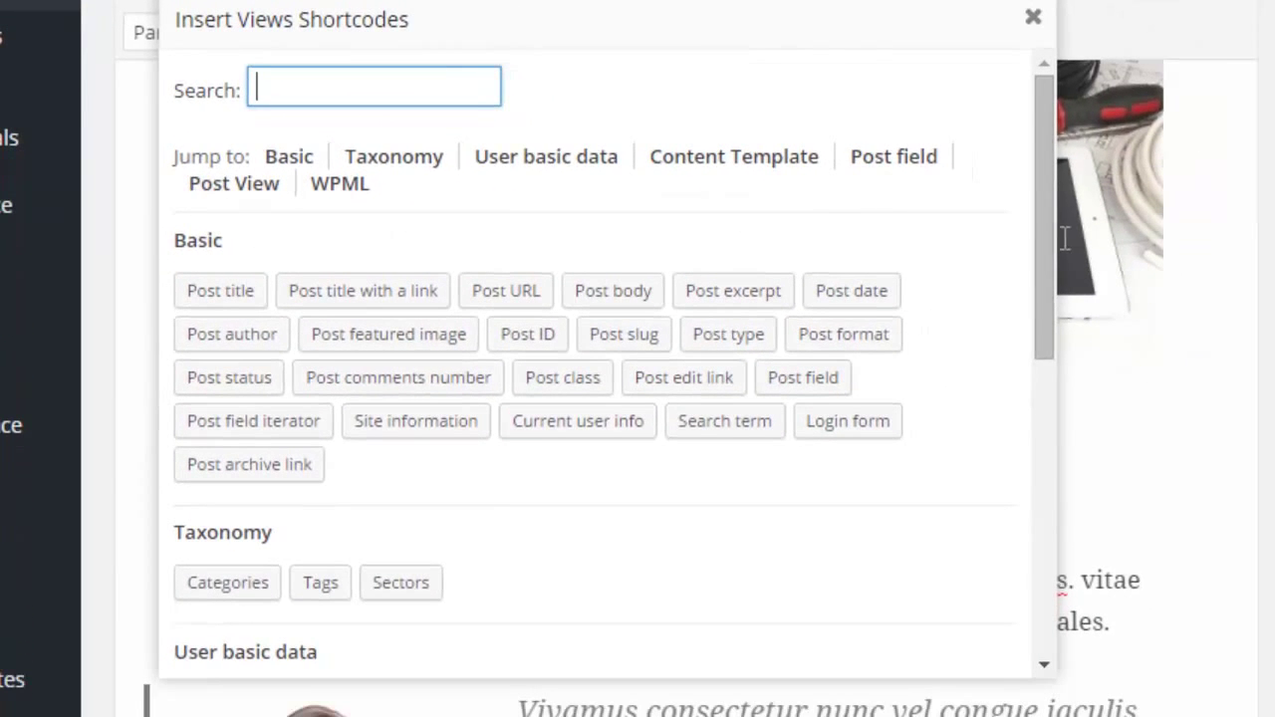
mouse_move(1049, 235)
left_mouse_down()
mouse_move(1031, 543)
mouse_move(996, 560)
left_mouse_up()
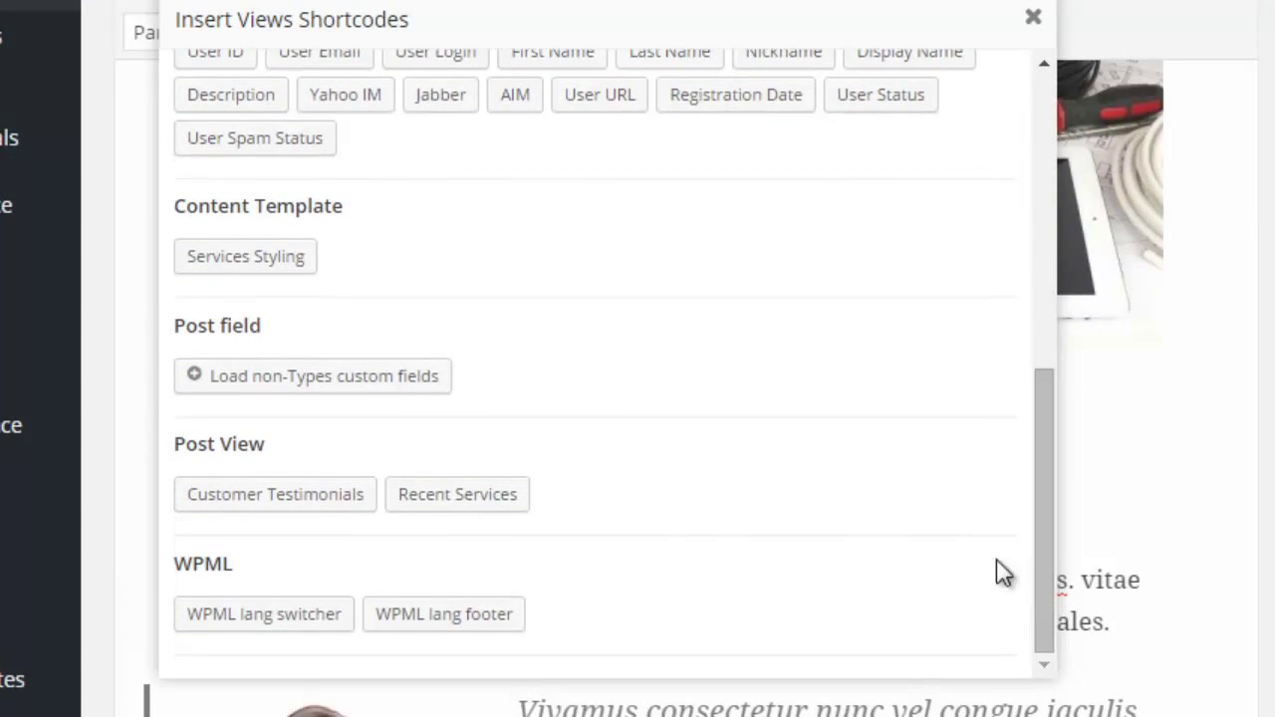
left_click(462, 496)
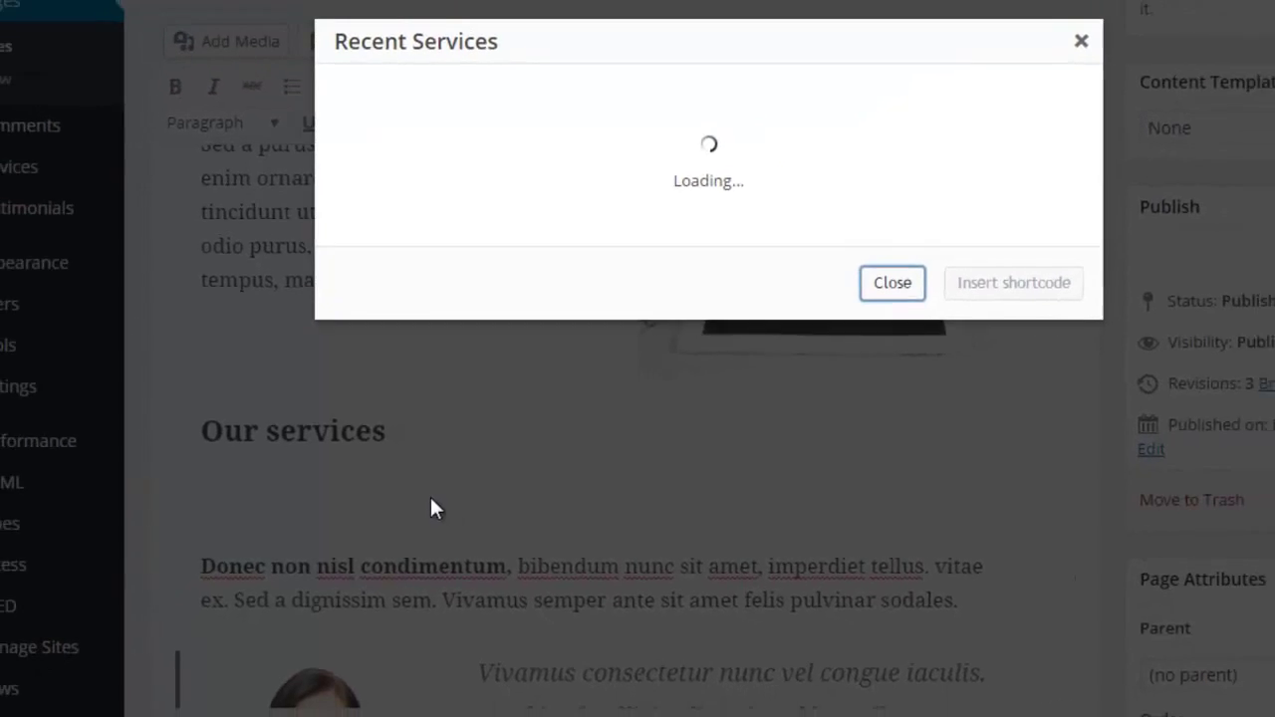
left_click(862, 638)
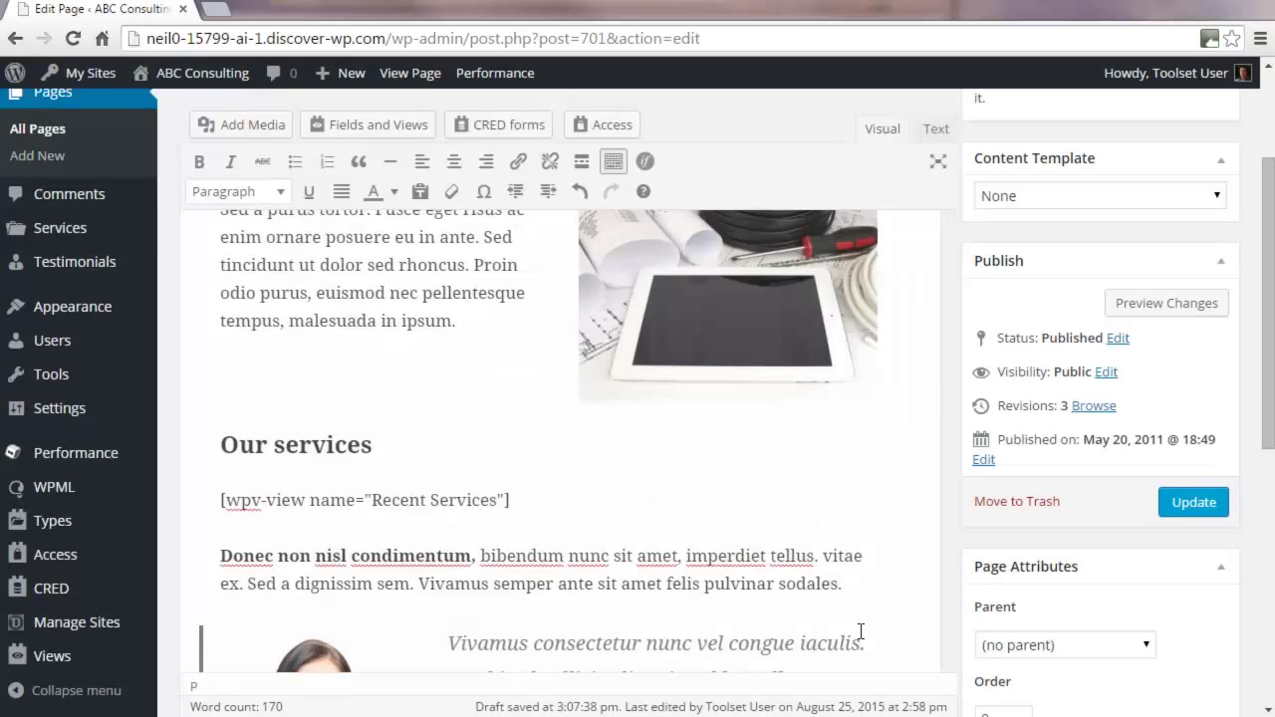
left_click(1192, 503)
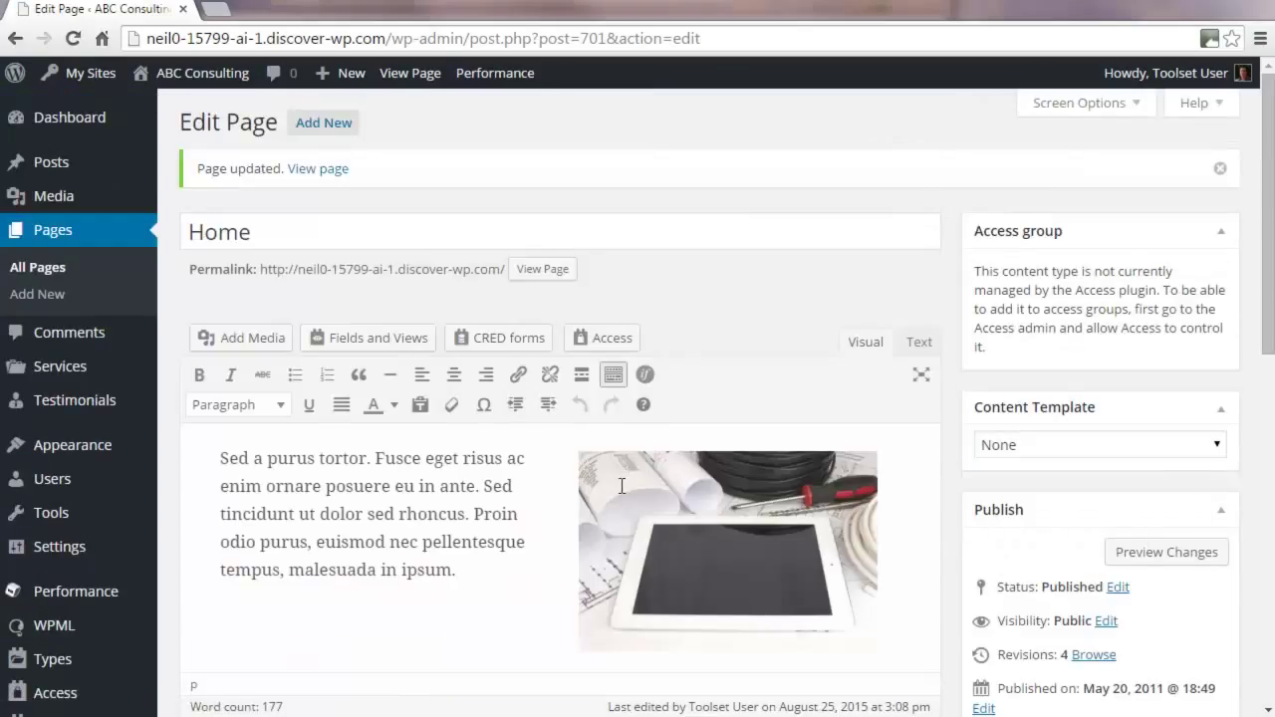
- View the live Home page, test the Custom Design title link, then go back
left_click(409, 75)
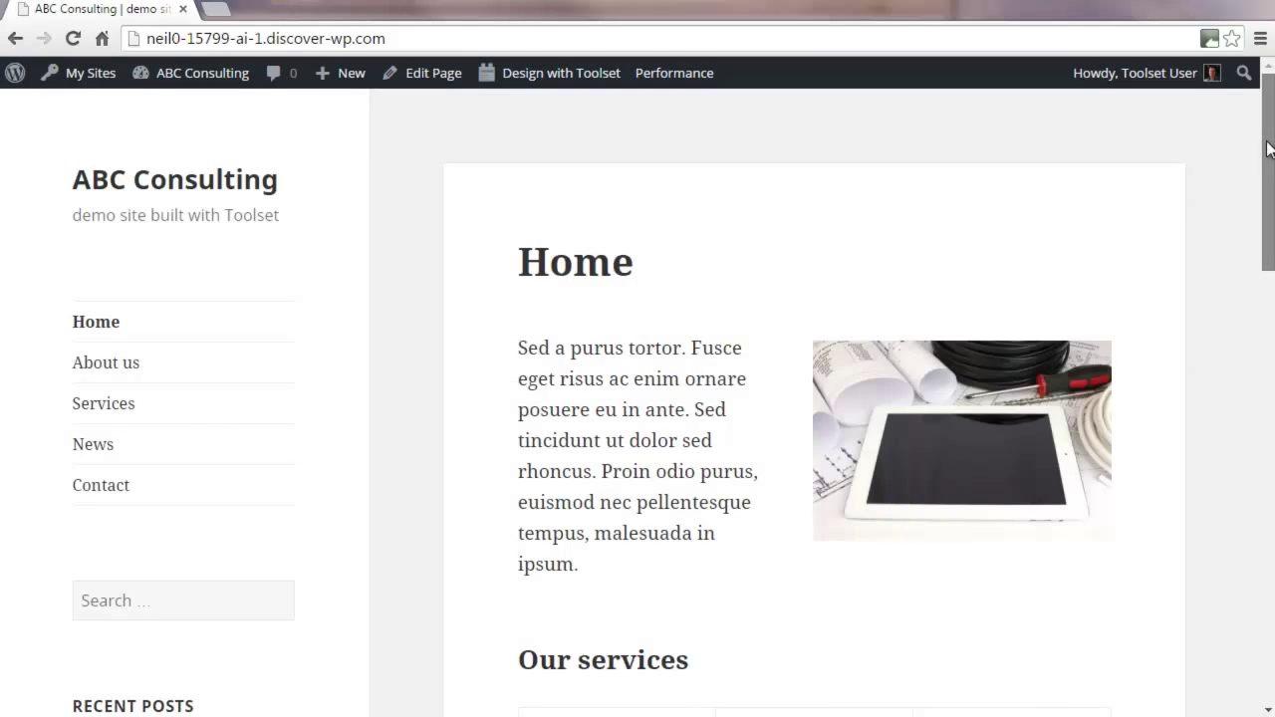
left_click_drag(1266, 142, 1265, 279)
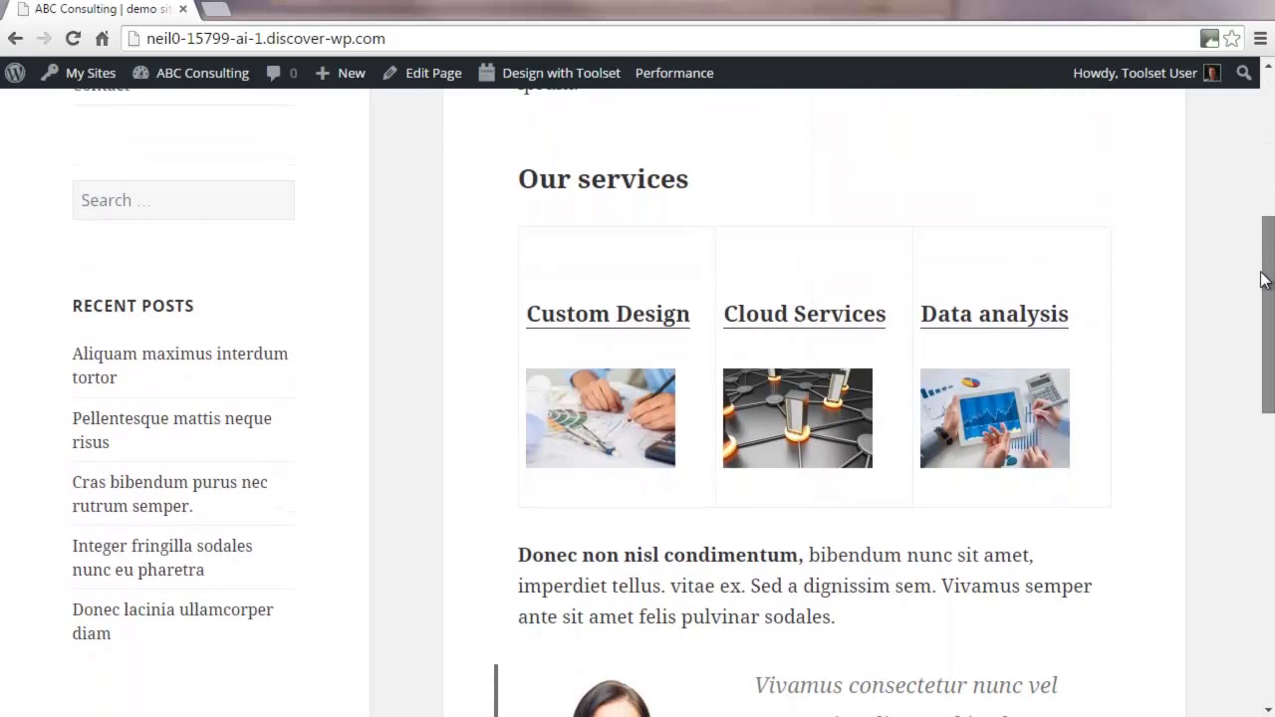
mouse_move(1265, 279)
left_mouse_down()
mouse_move(1246, 379)
mouse_move(1252, 266)
left_mouse_up()
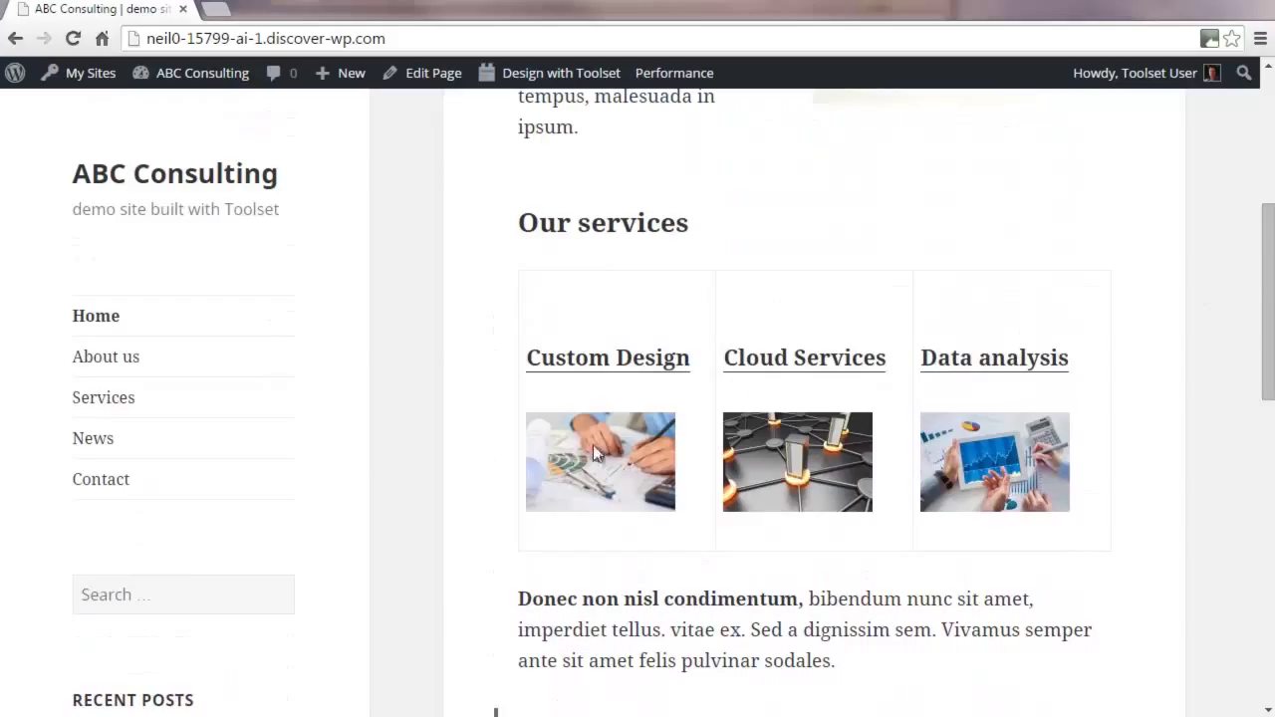
left_click(565, 360)
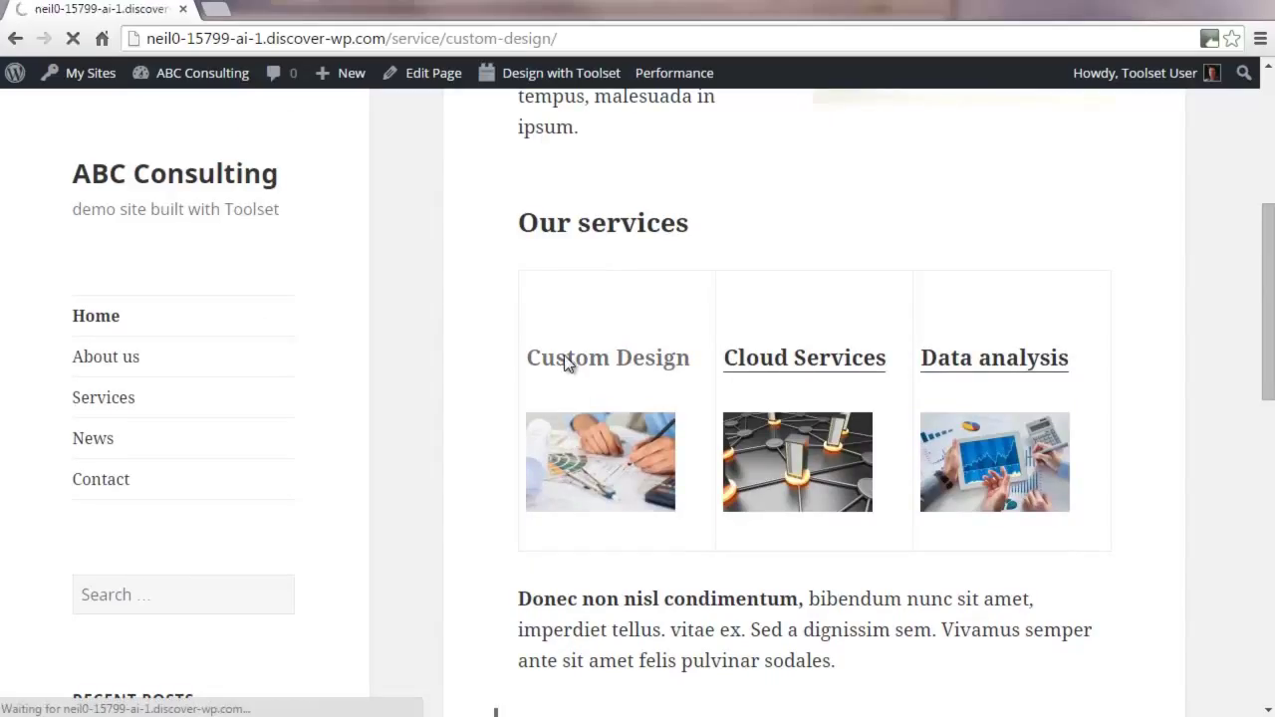
left_click(16, 39)
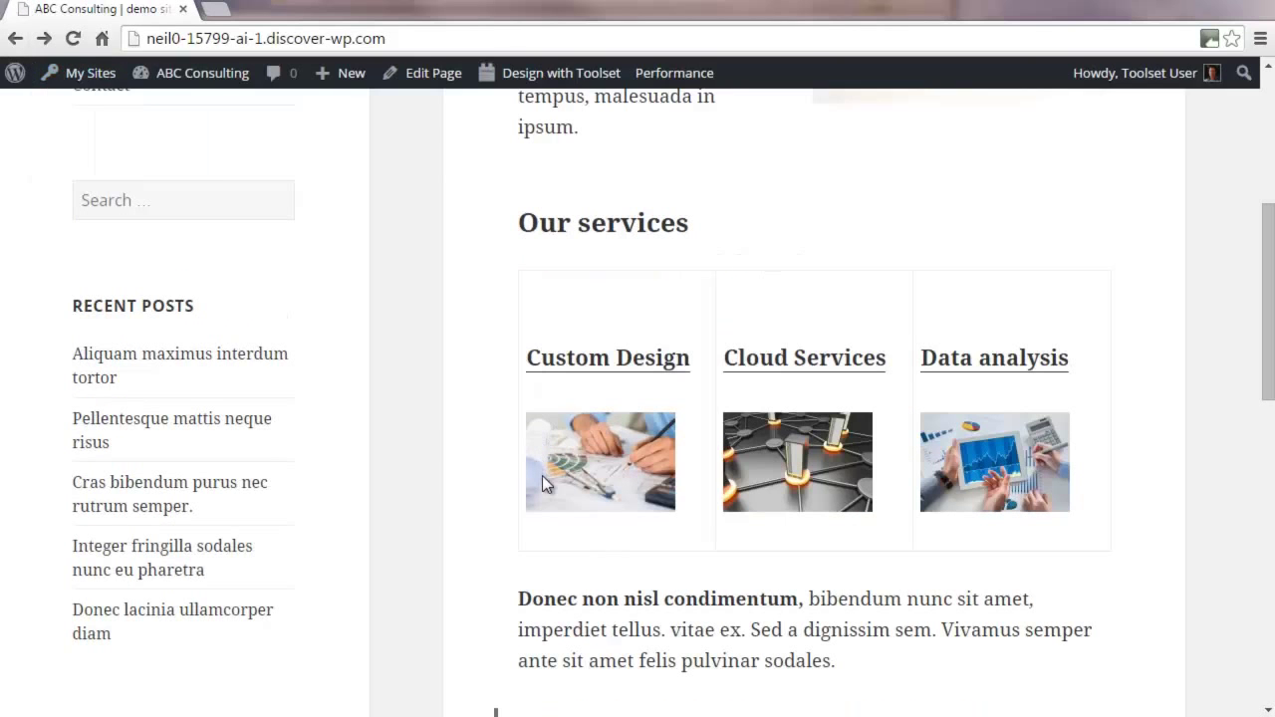